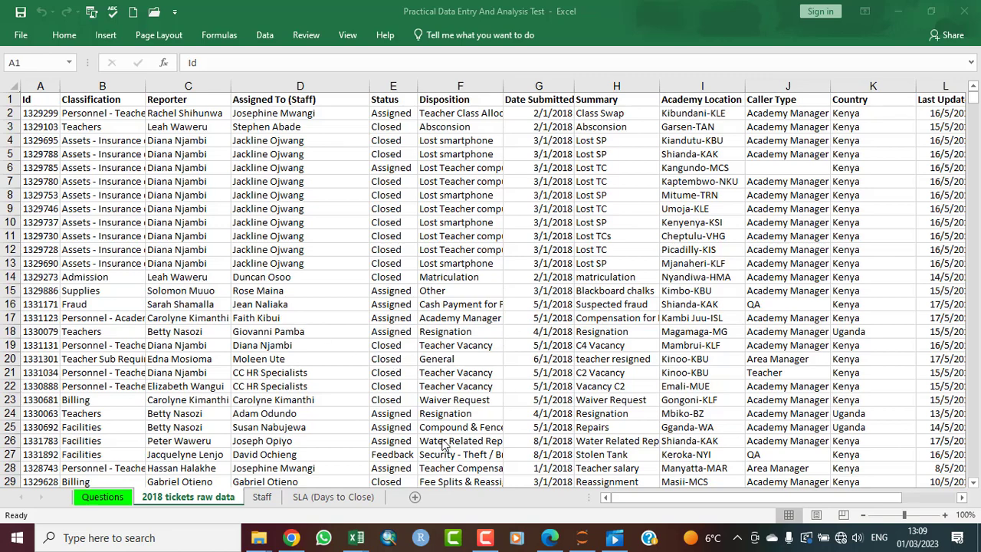
- Read the test questions on the Questions sheet and look through the 2018 tickets raw data down to its last record
{"action": "left_click", "coordinate": [100, 498]}
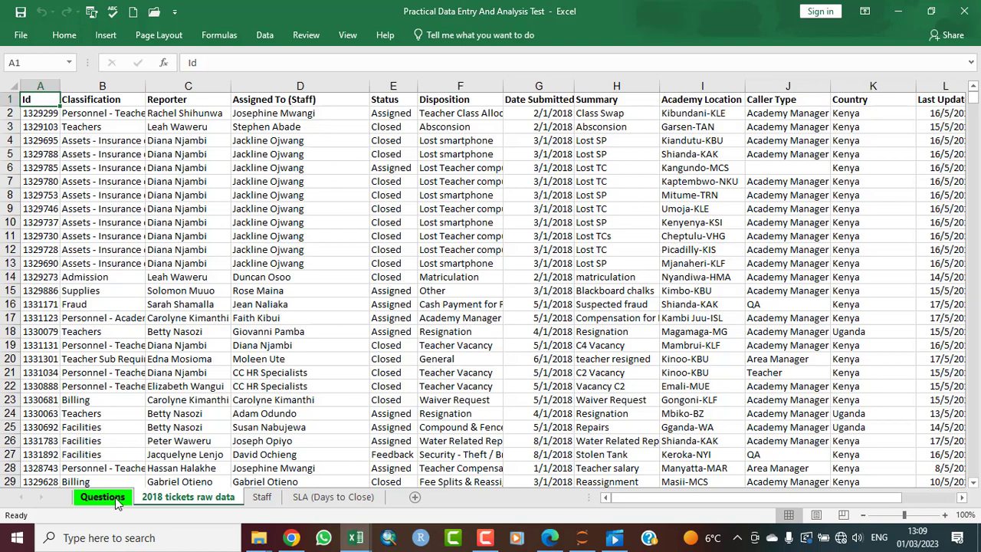
{"action": "left_click", "coordinate": [101, 498]}
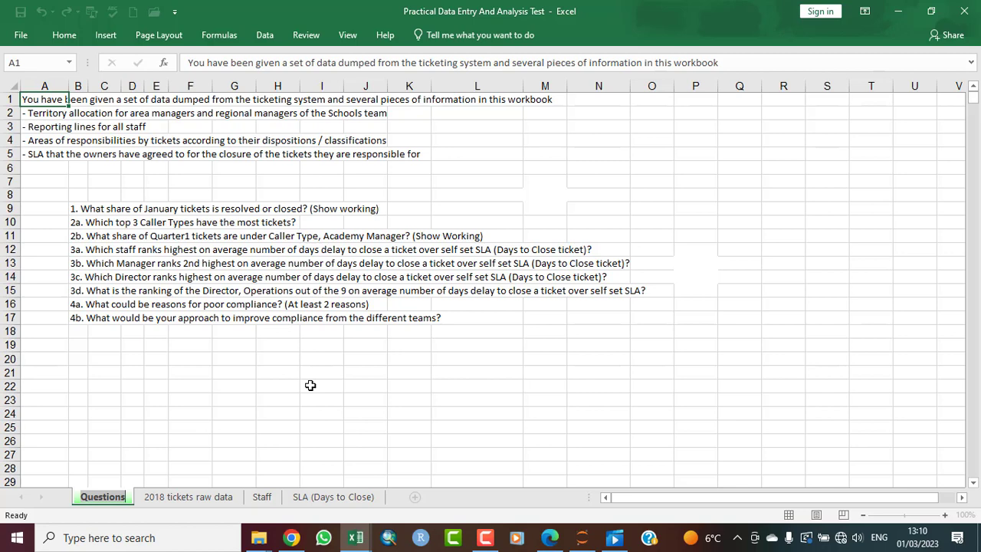
{"action": "left_click", "coordinate": [192, 506]}
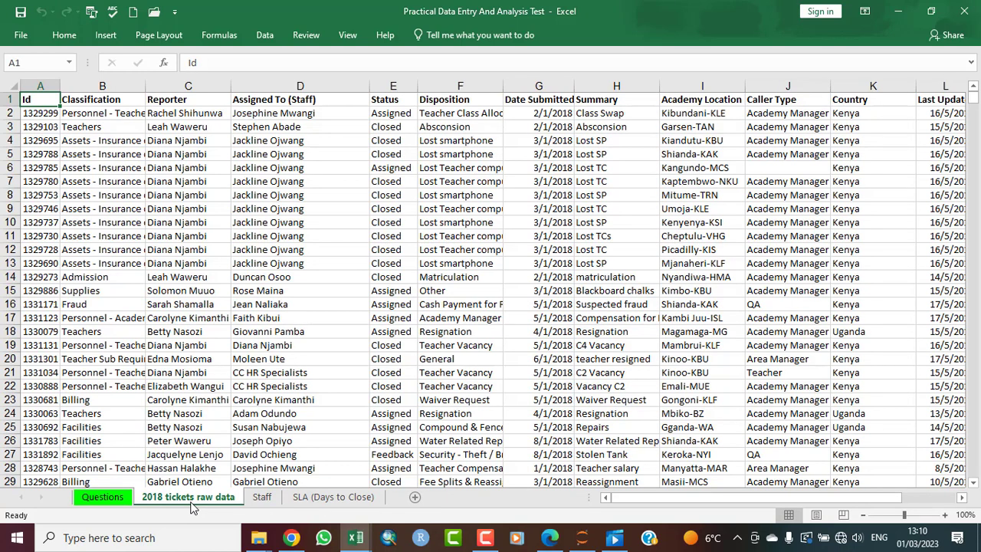
{"action": "left_click", "coordinate": [113, 502]}
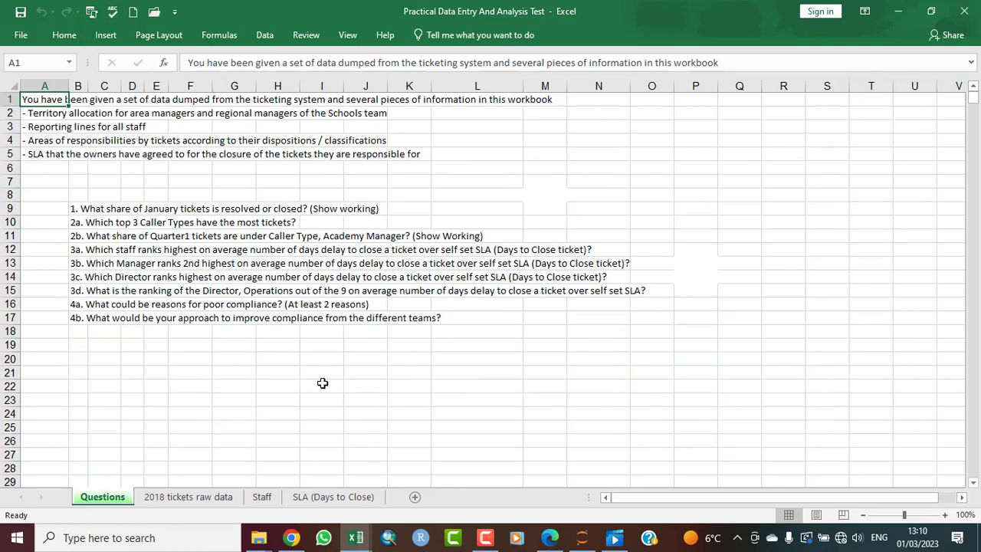
{"action": "left_click", "coordinate": [322, 383]}
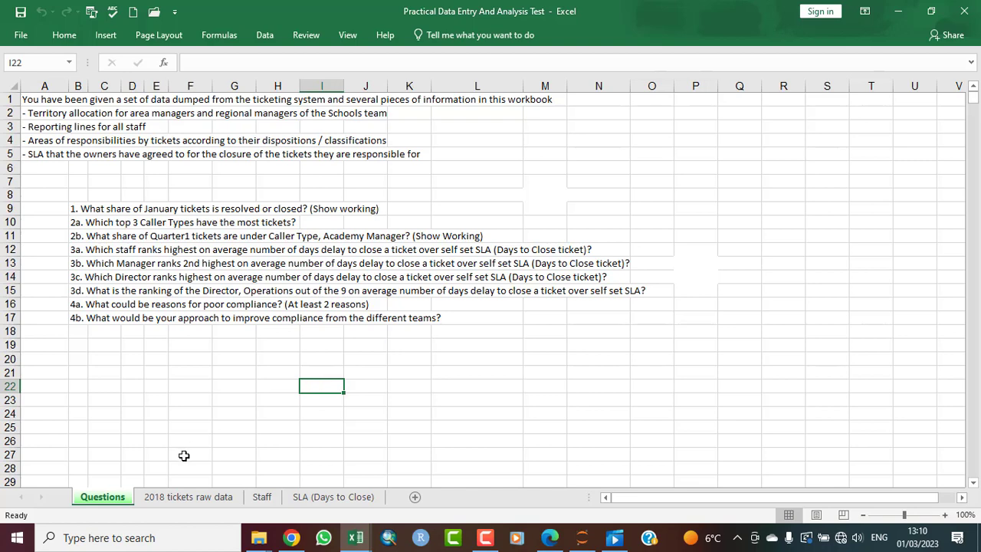
{"action": "left_click", "coordinate": [196, 500]}
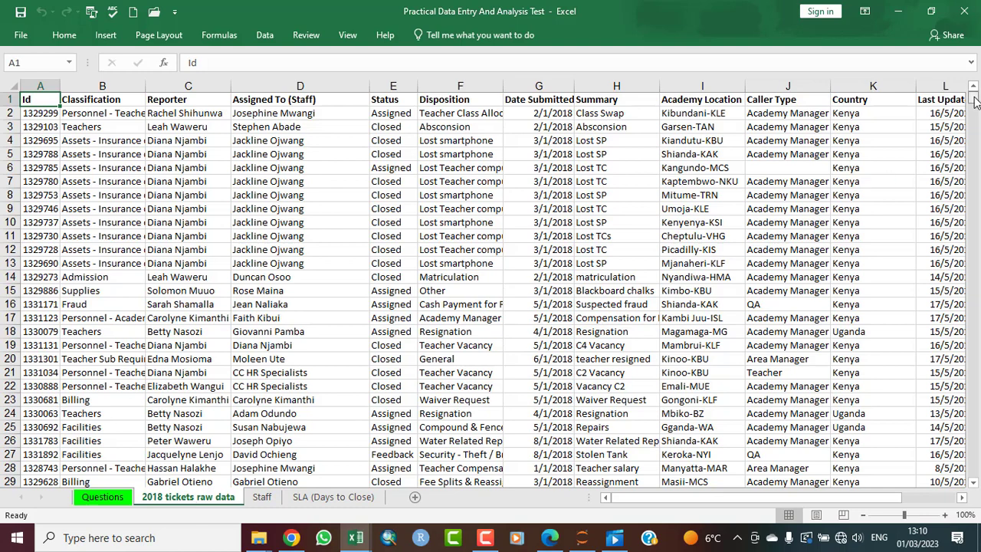
{"action": "left_click_drag", "start_coordinate": [976, 103], "coordinate": [973, 87]}
{"action": "left_click_drag", "start_coordinate": [975, 85], "coordinate": [975, 486]}
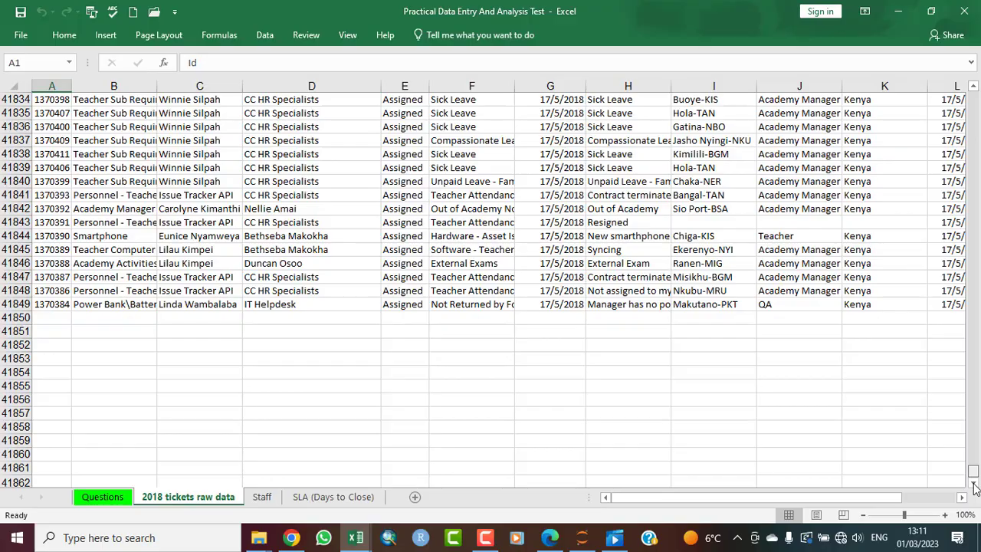
{"action": "left_click_drag", "start_coordinate": [973, 470], "coordinate": [973, 93]}
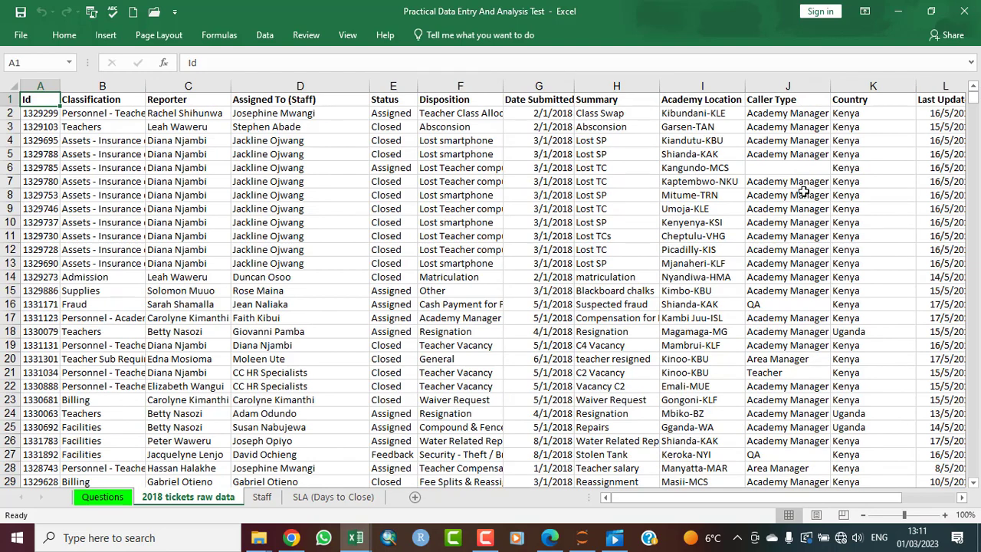
- Convert the ticket data range A1:M41849 on the 2018 tickets raw data sheet into a table with headers
{"action": "key", "text": "ctrl+shift+End"}
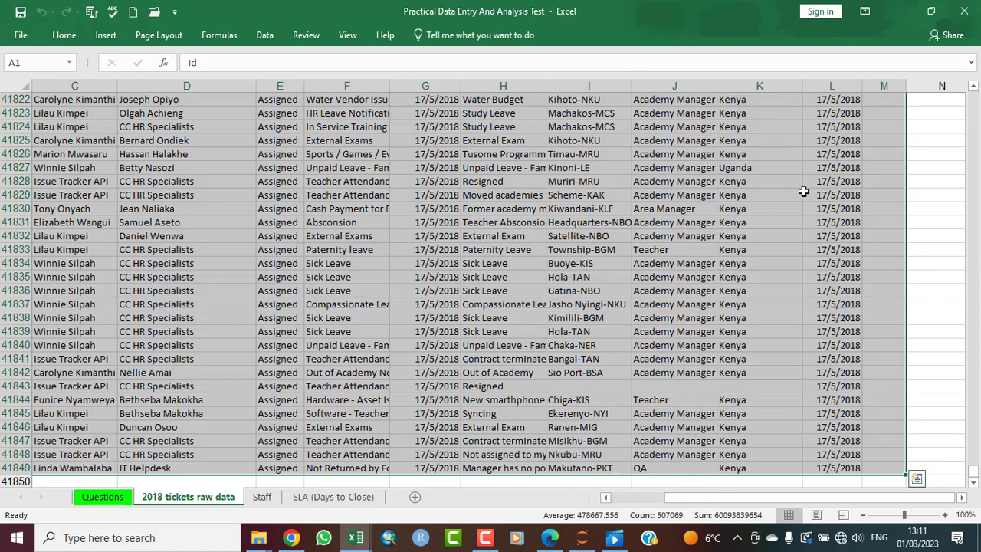
{"action": "key", "text": "ctrl+t"}
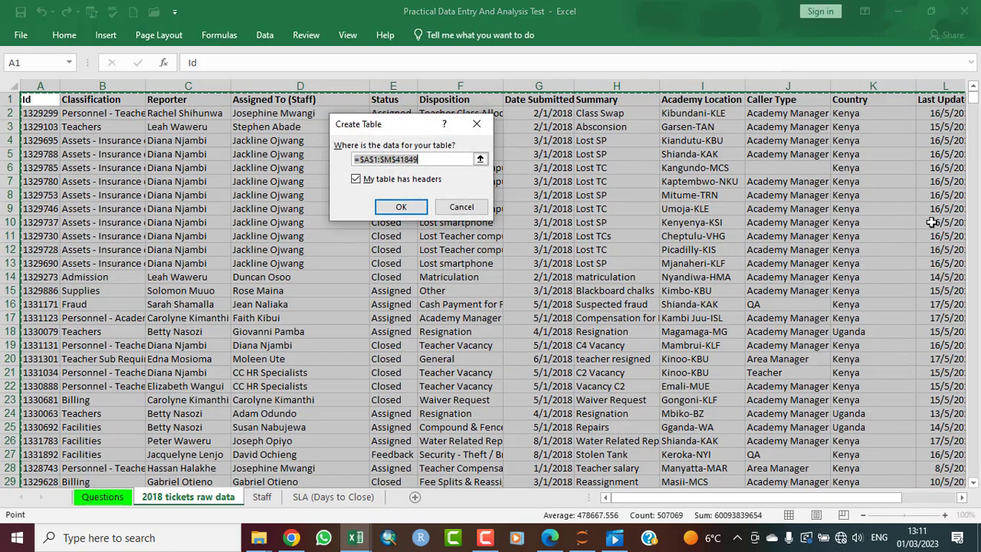
{"action": "left_click", "coordinate": [400, 208]}
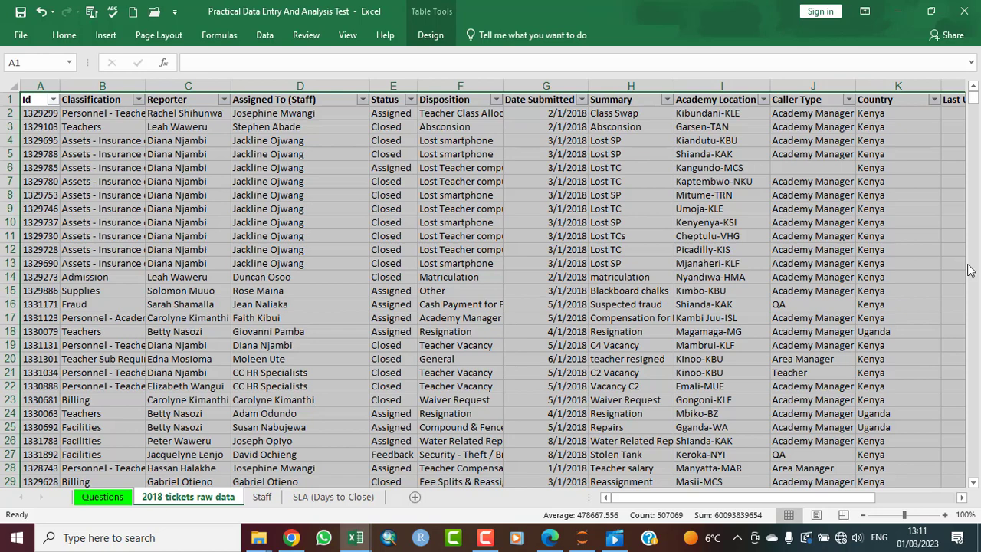
{"action": "left_click", "coordinate": [962, 498]}
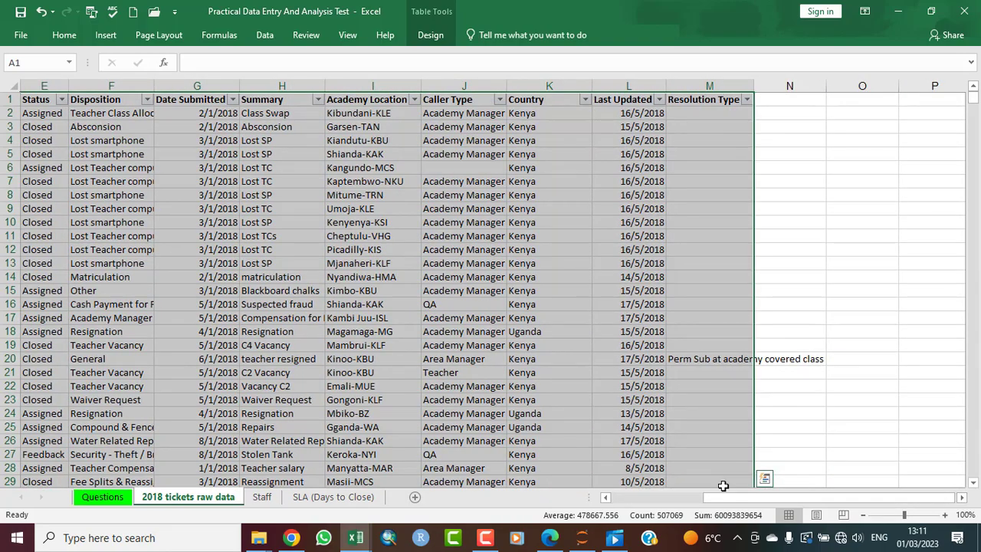
{"action": "left_click", "coordinate": [605, 498]}
{"action": "left_click", "coordinate": [606, 497]}
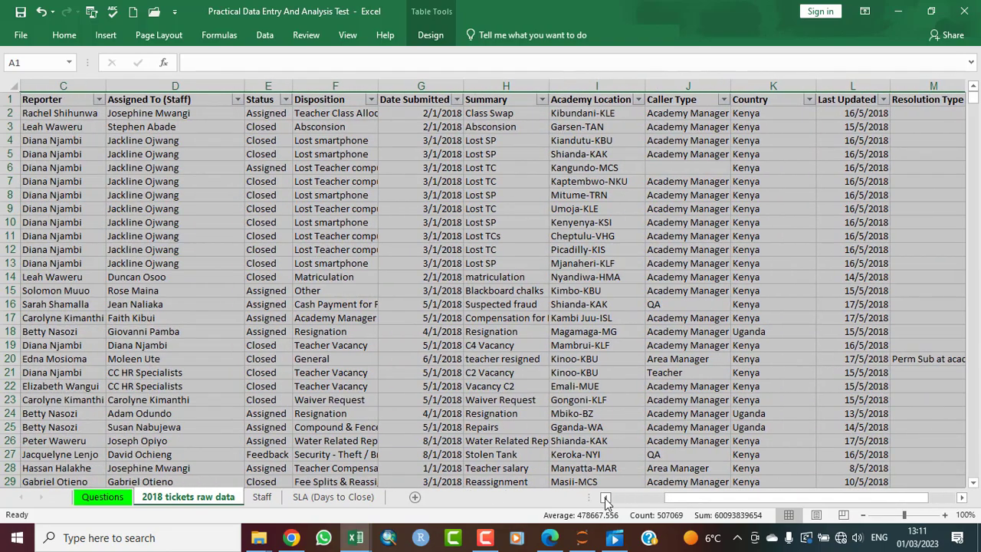
{"action": "left_click", "coordinate": [606, 497]}
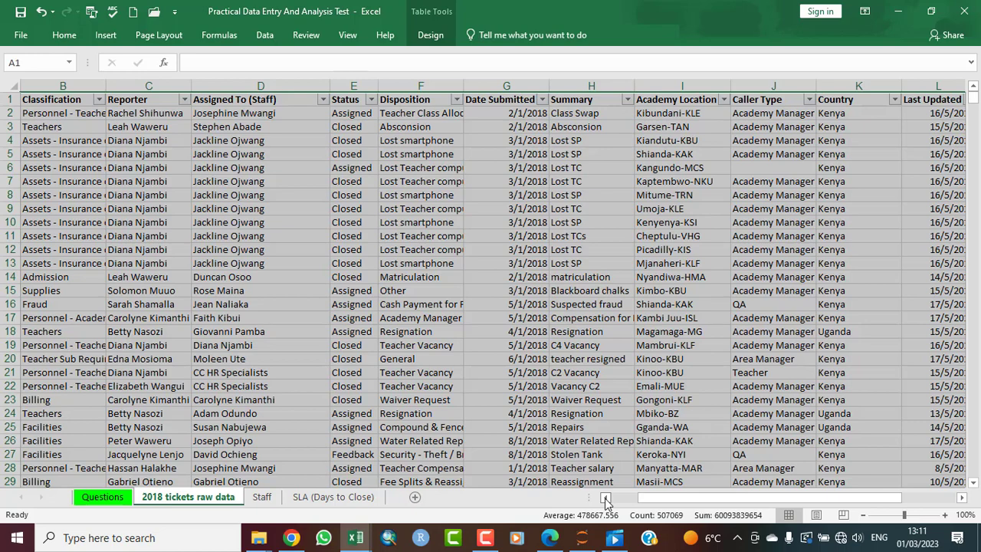
- Filter the ticket table's Date Submitted column to show only January 2018, as question 1 requires
{"action": "left_click", "coordinate": [102, 497]}
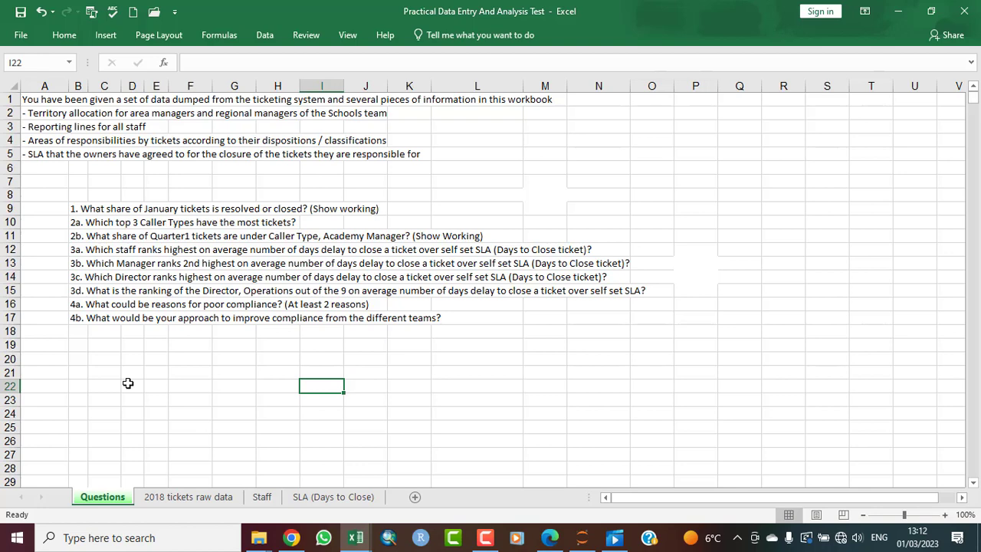
{"action": "left_click", "coordinate": [191, 500]}
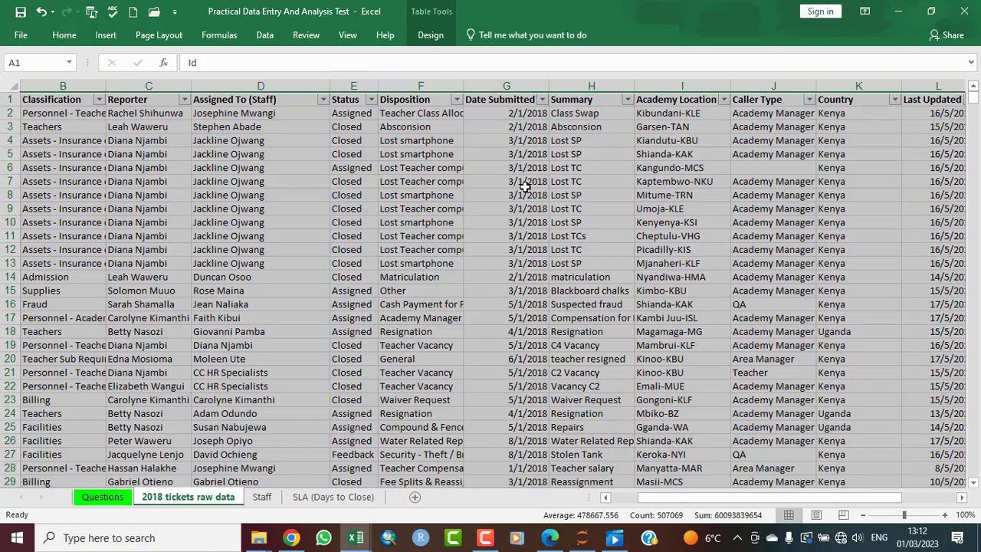
{"action": "left_click", "coordinate": [542, 101]}
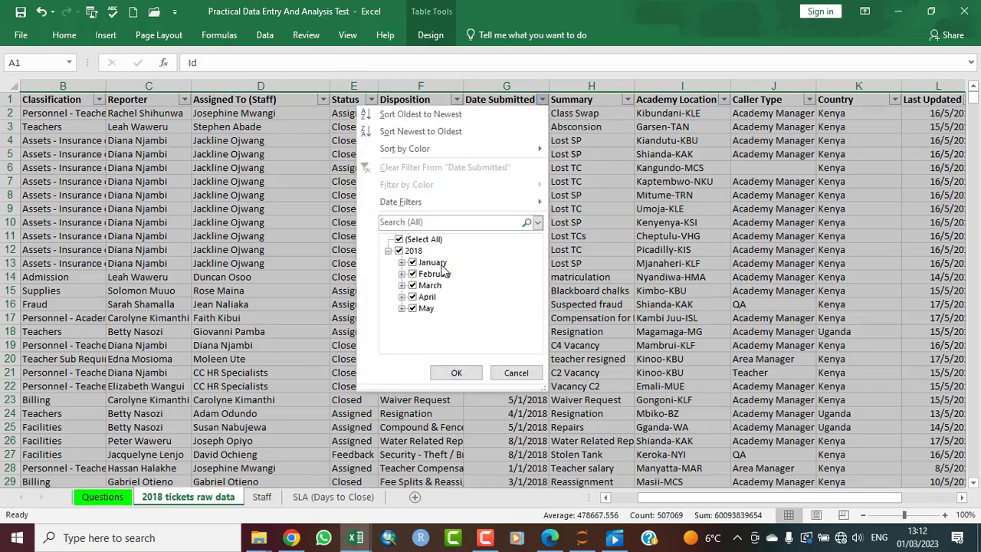
{"action": "left_click", "coordinate": [412, 308]}
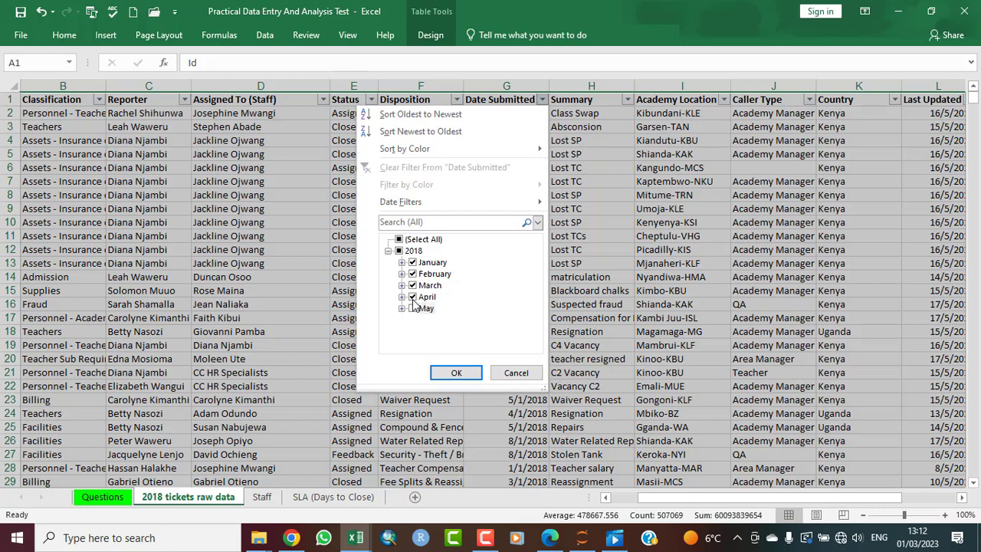
{"action": "left_click", "coordinate": [412, 296]}
{"action": "left_click", "coordinate": [413, 285]}
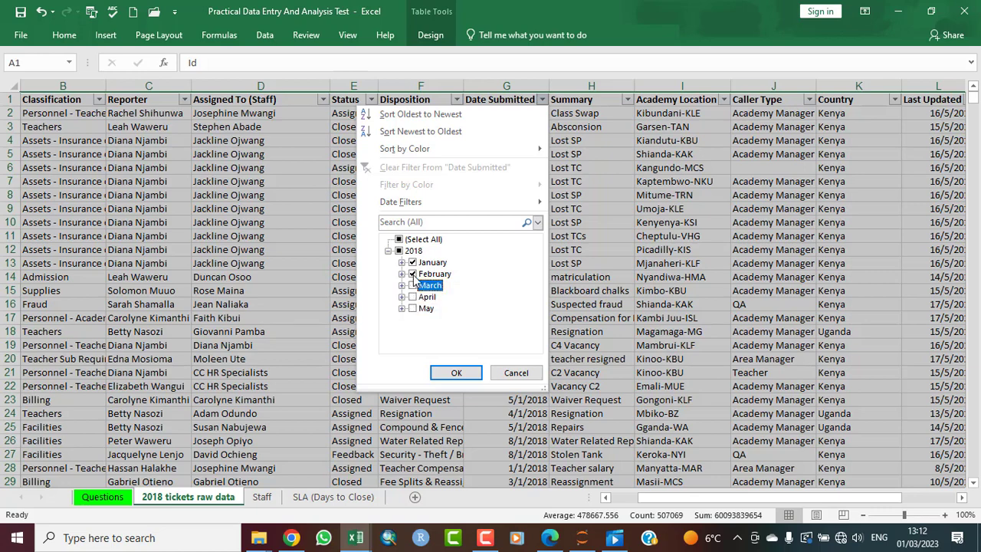
{"action": "left_click", "coordinate": [412, 274]}
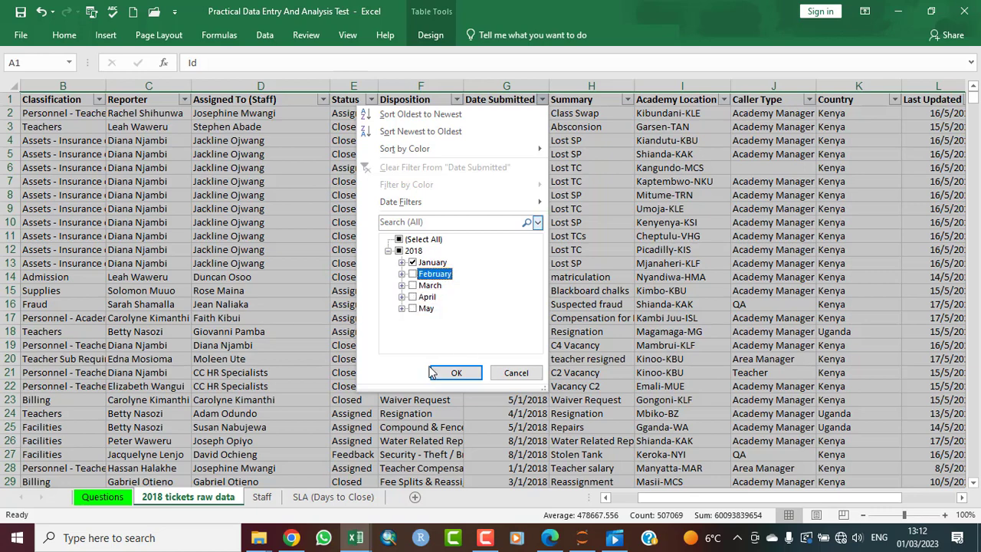
{"action": "left_click", "coordinate": [455, 373]}
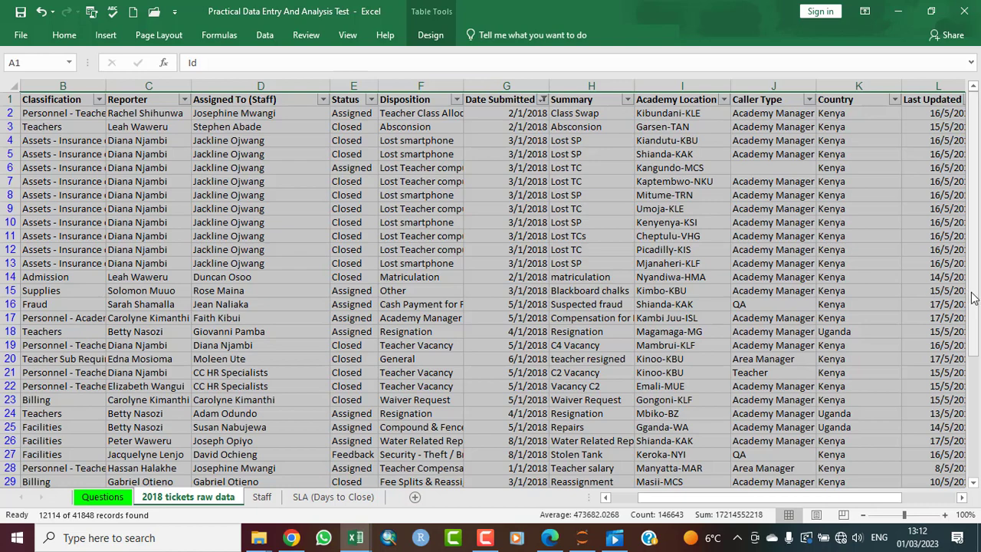
{"action": "left_click_drag", "start_coordinate": [973, 299], "coordinate": [973, 419]}
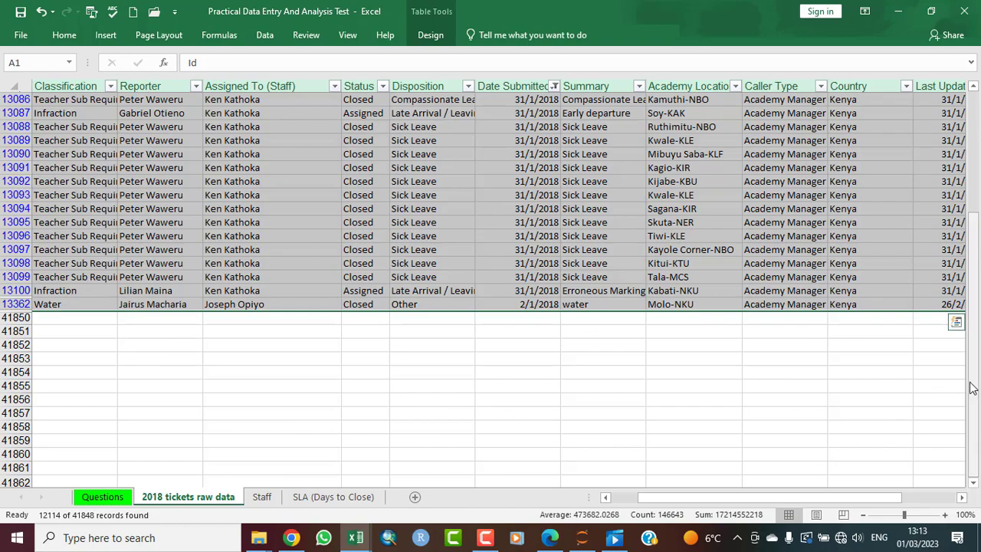
{"action": "left_click_drag", "start_coordinate": [975, 388], "coordinate": [975, 100]}
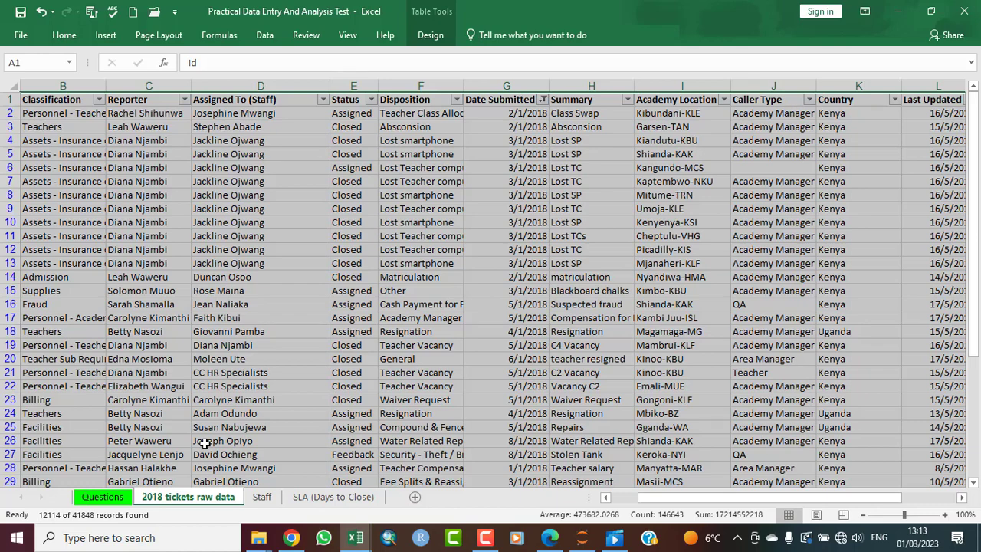
- Start a COUNTIF formula in cell E41851, below the Status column of the filtered January tickets
{"action": "left_click", "coordinate": [109, 499]}
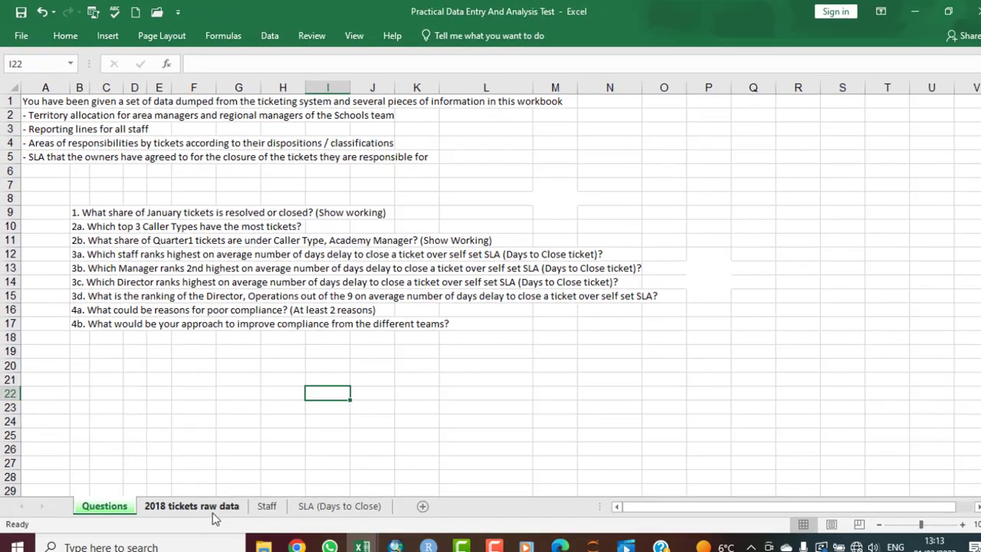
{"action": "left_click", "coordinate": [209, 507]}
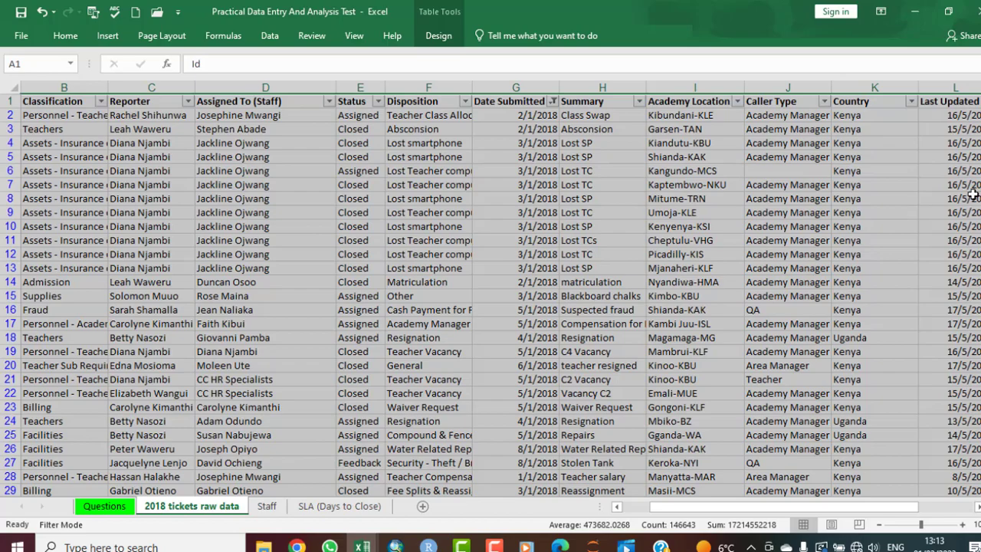
{"action": "left_click_drag", "start_coordinate": [980, 107], "coordinate": [980, 483]}
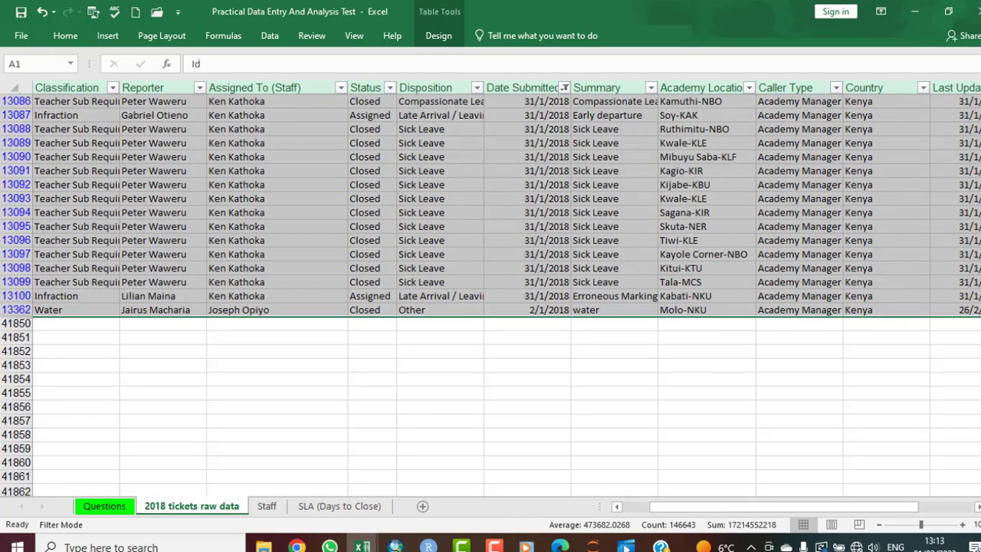
{"action": "left_click", "coordinate": [366, 338]}
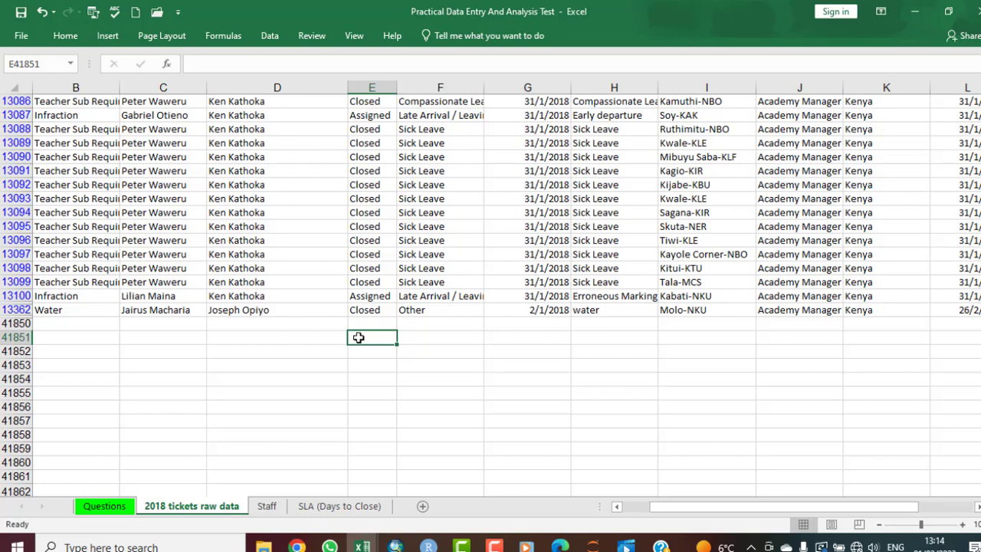
{"action": "double_click", "coordinate": [358, 337]}
{"action": "type", "text": "=countif"}
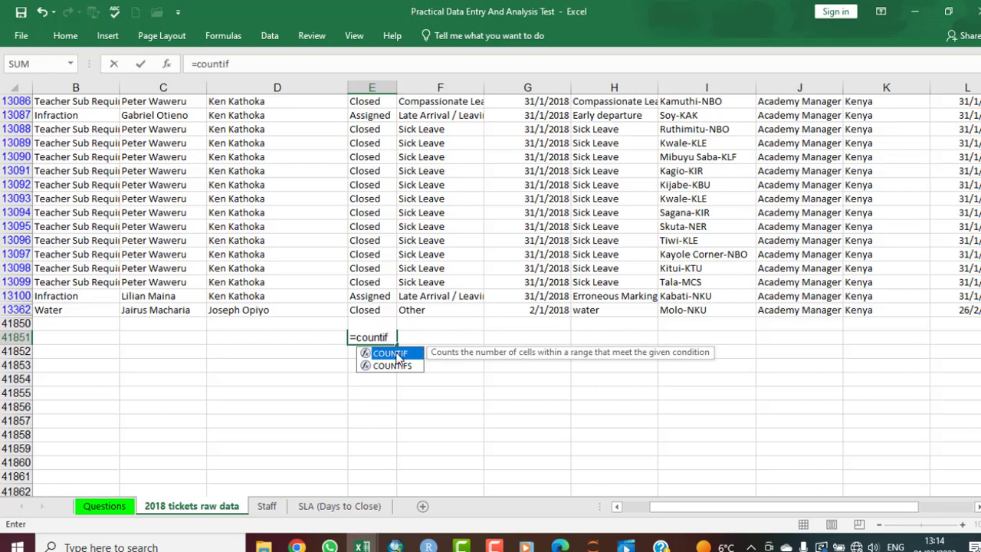
{"action": "double_click", "coordinate": [397, 357]}
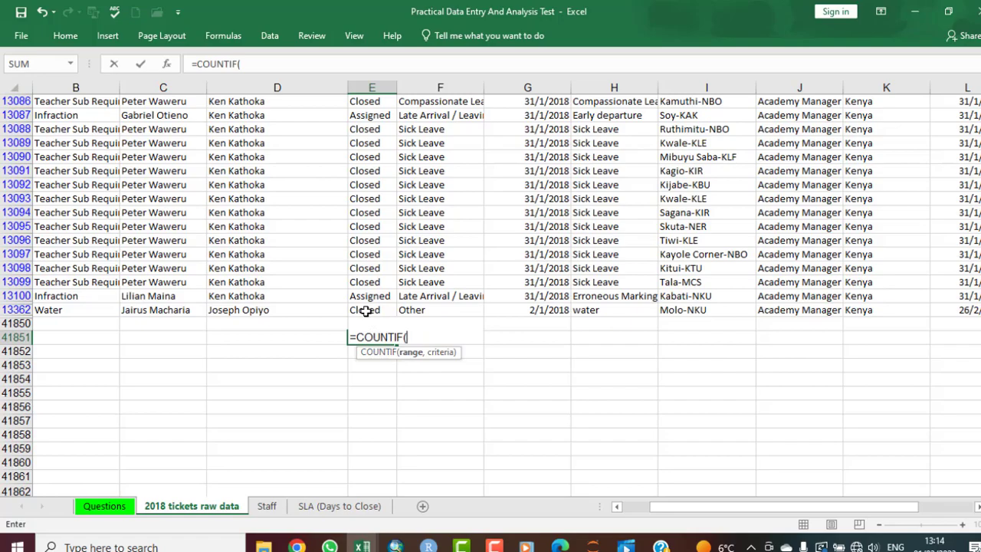
- Select the January Status cells E2:E13362 as the range of the COUNTIF formula in E41851
{"action": "left_click_drag", "start_coordinate": [366, 311], "coordinate": [376, 23]}
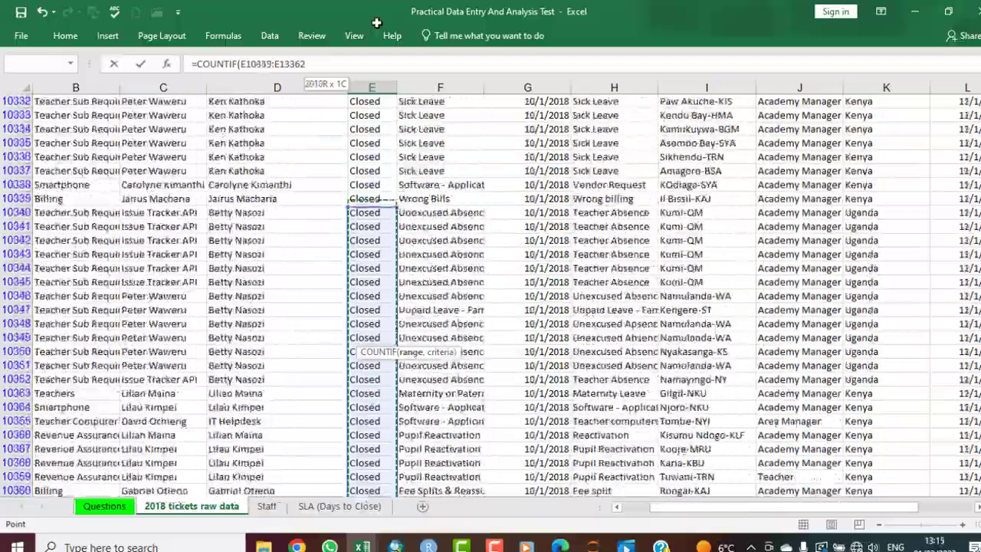
{"action": "left_click_drag", "start_coordinate": [376, 22], "coordinate": [376, 23]}
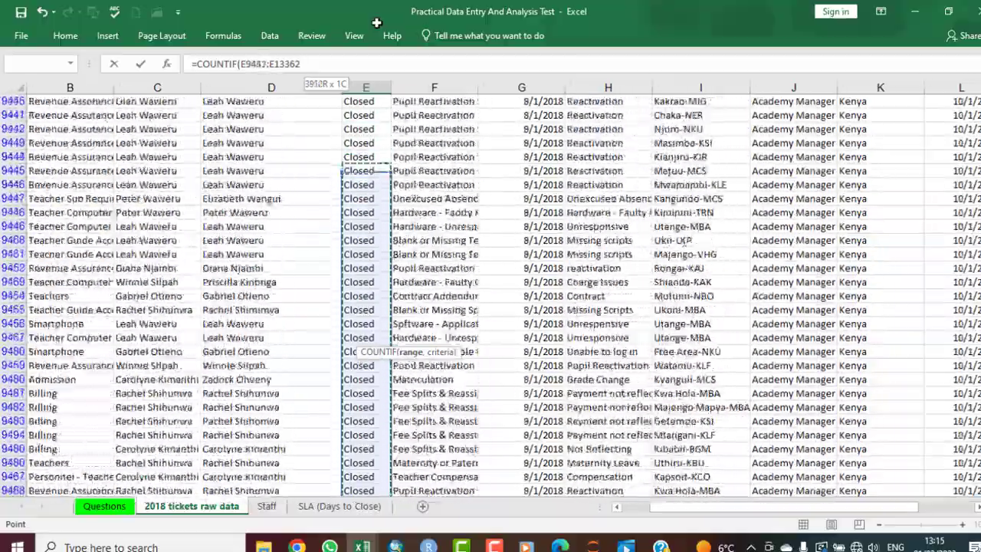
{"action": "left_click_drag", "start_coordinate": [376, 22], "coordinate": [376, 15]}
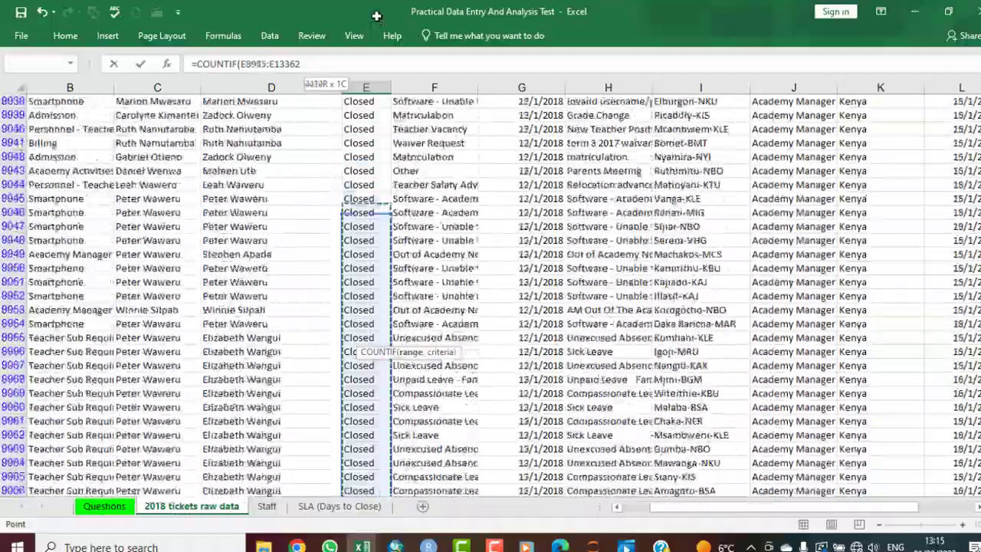
{"action": "left_click_drag", "start_coordinate": [376, 15], "coordinate": [376, 16]}
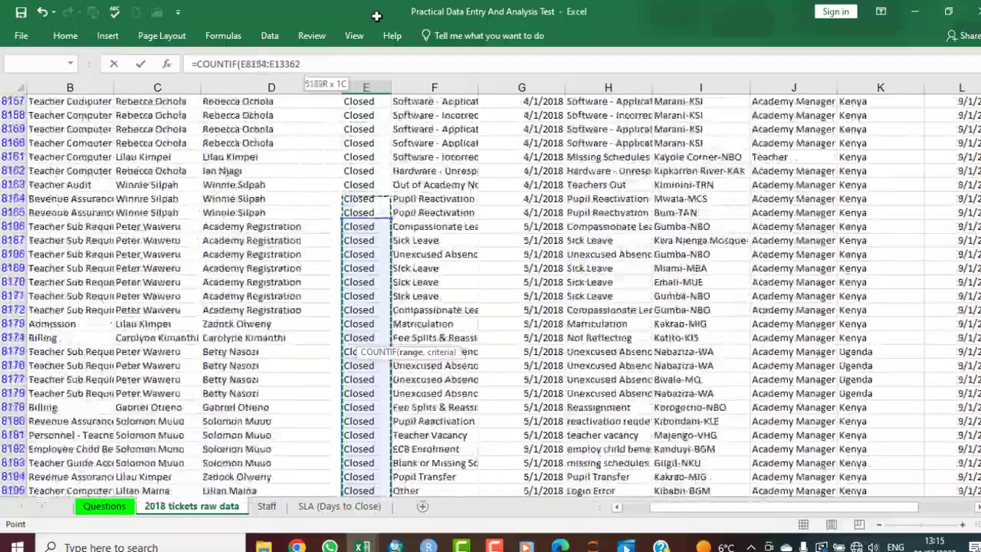
{"action": "left_click_drag", "start_coordinate": [376, 16], "coordinate": [370, 3]}
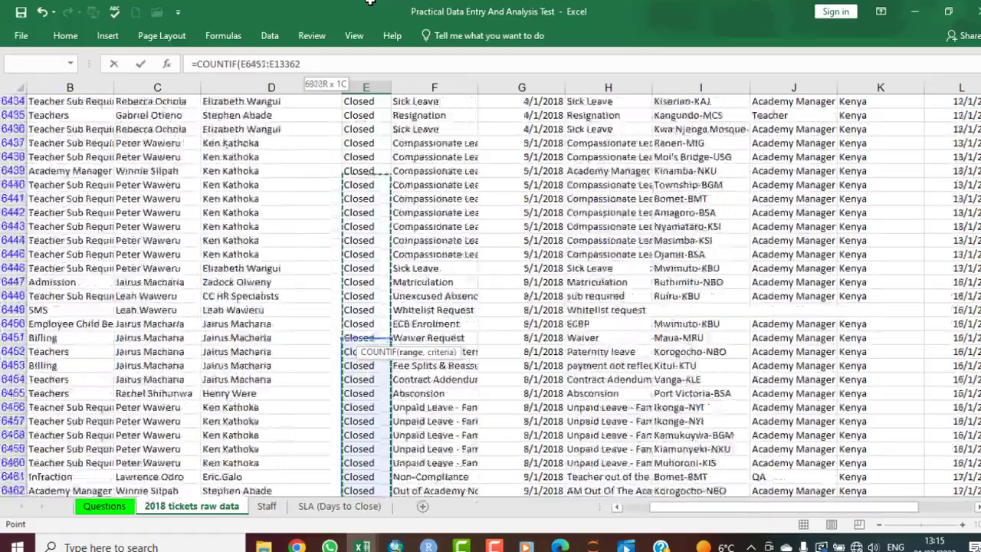
{"action": "left_click_drag", "start_coordinate": [370, 3], "coordinate": [370, 2]}
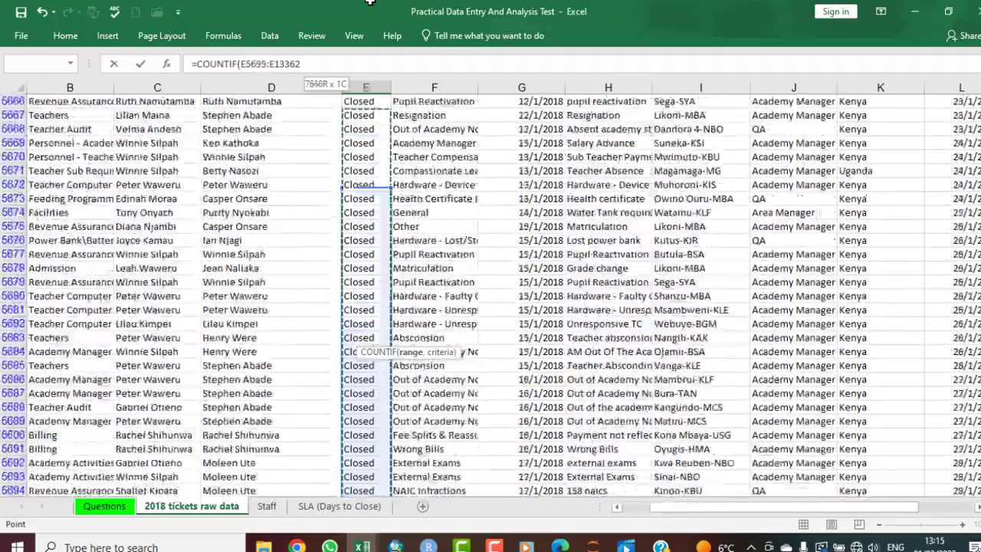
{"action": "left_click_drag", "start_coordinate": [370, 3], "coordinate": [370, 3]}
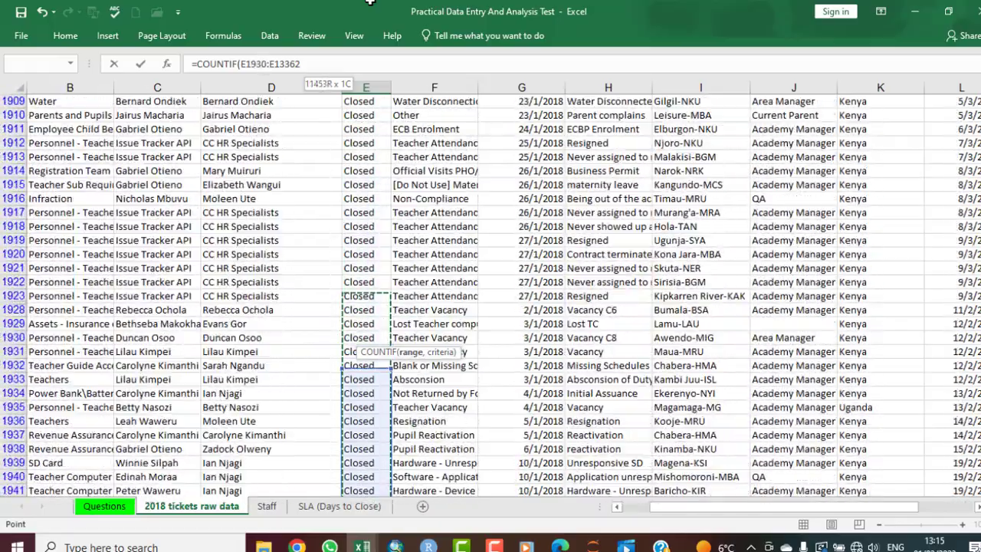
{"action": "left_click_drag", "start_coordinate": [370, 1], "coordinate": [363, 120]}
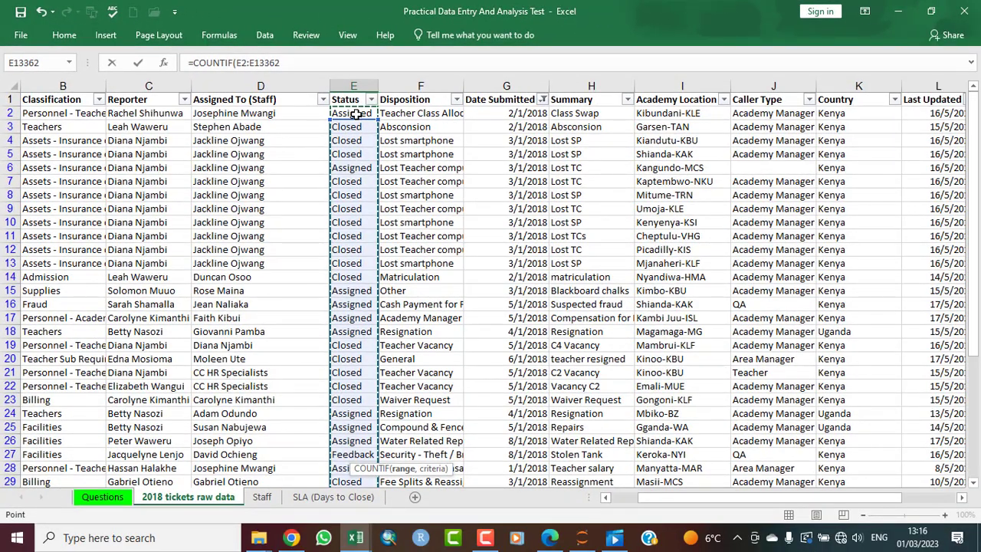
- Add "Closed" as the criterion and complete the formula as =COUNTIF(E2:E13362,"Closed")
{"action": "type", "text": ","}
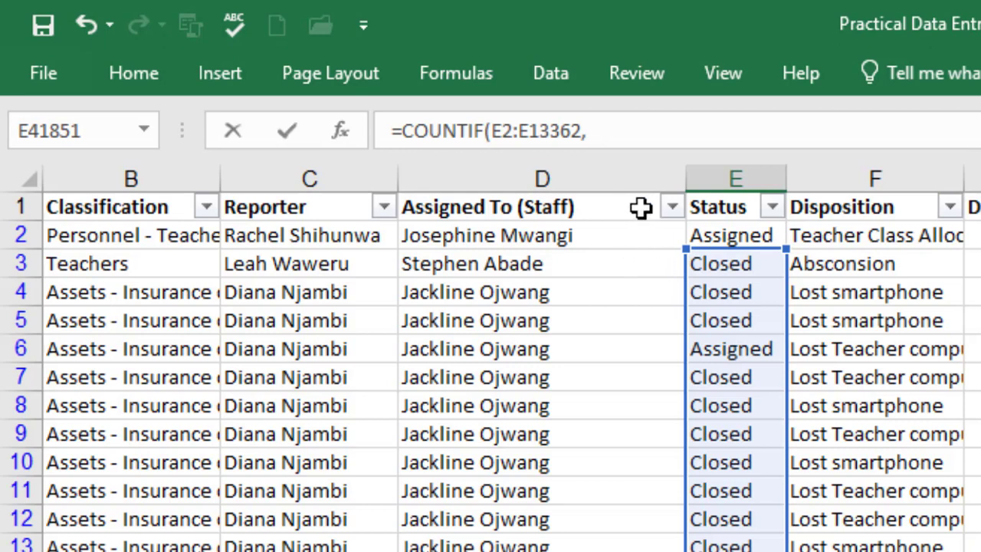
{"action": "left_click", "coordinate": [580, 131]}
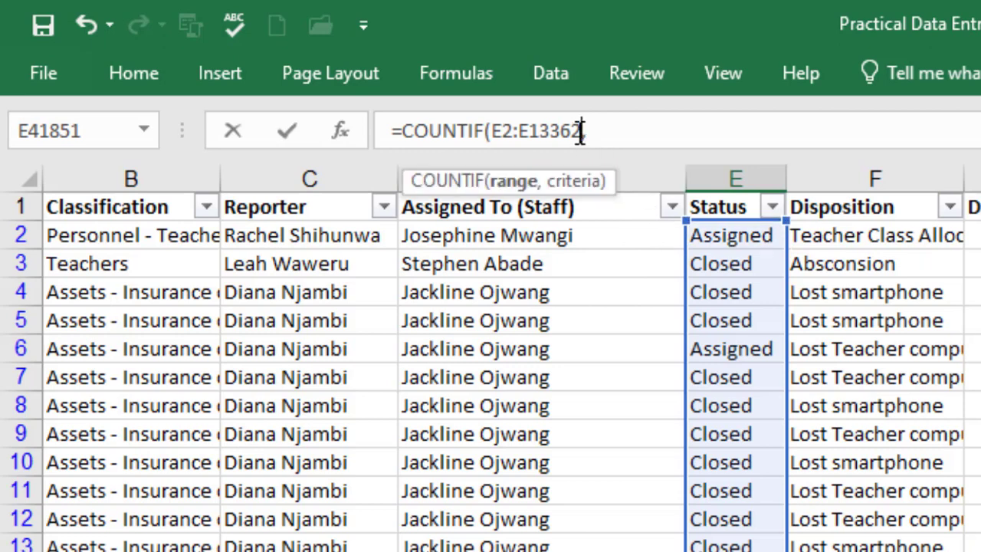
{"action": "type", "text": ","}
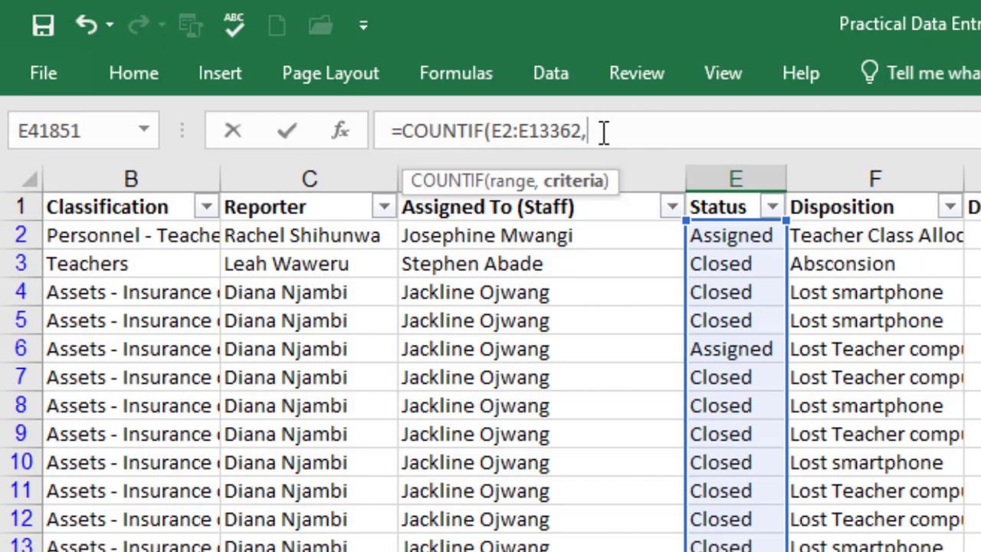
{"action": "type", "text": "\"Clo"}
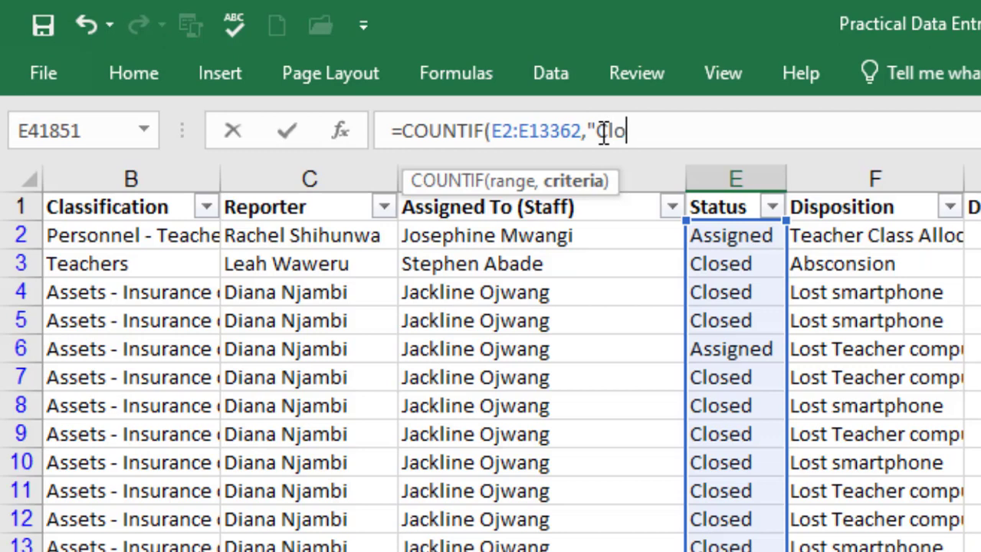
{"action": "type", "text": "sed   \")"}
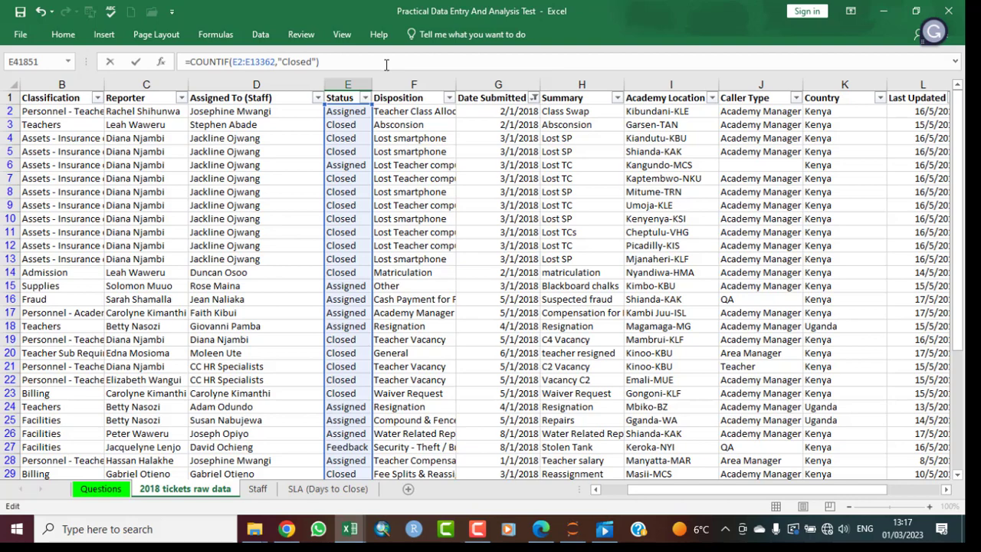
{"action": "key", "text": "Return"}
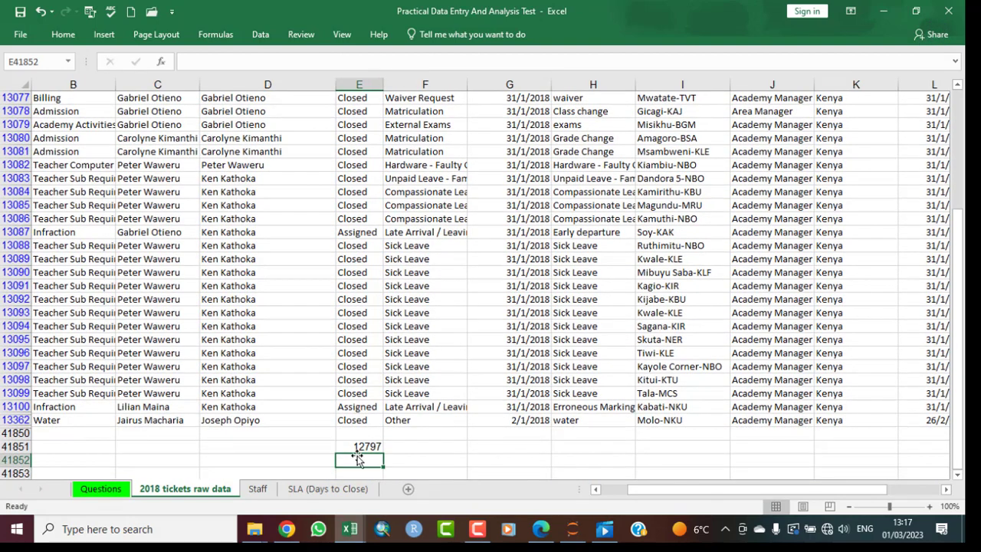
- Label the closed count by entering "Closed ticket" in cell D41851
{"action": "left_click", "coordinate": [300, 448]}
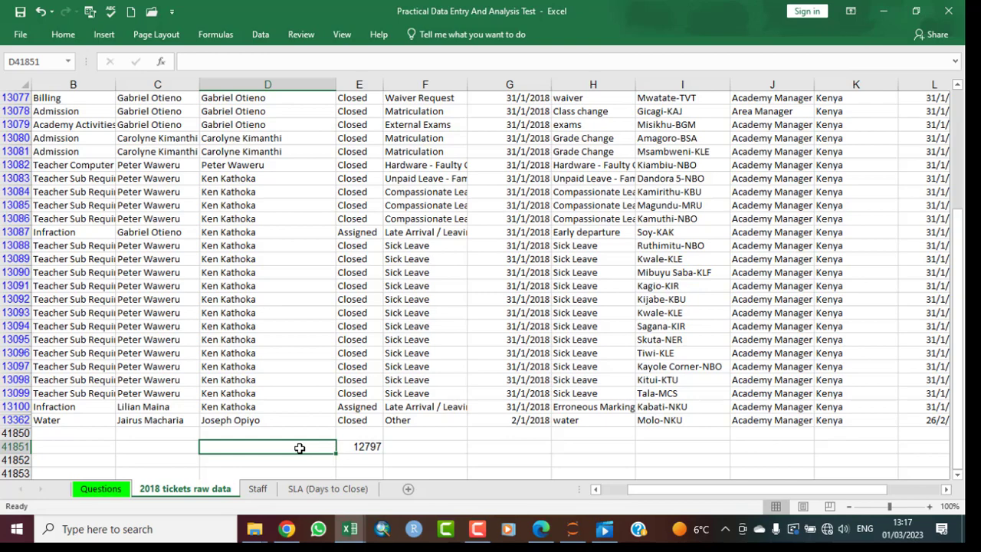
{"action": "type", "text": "C"}
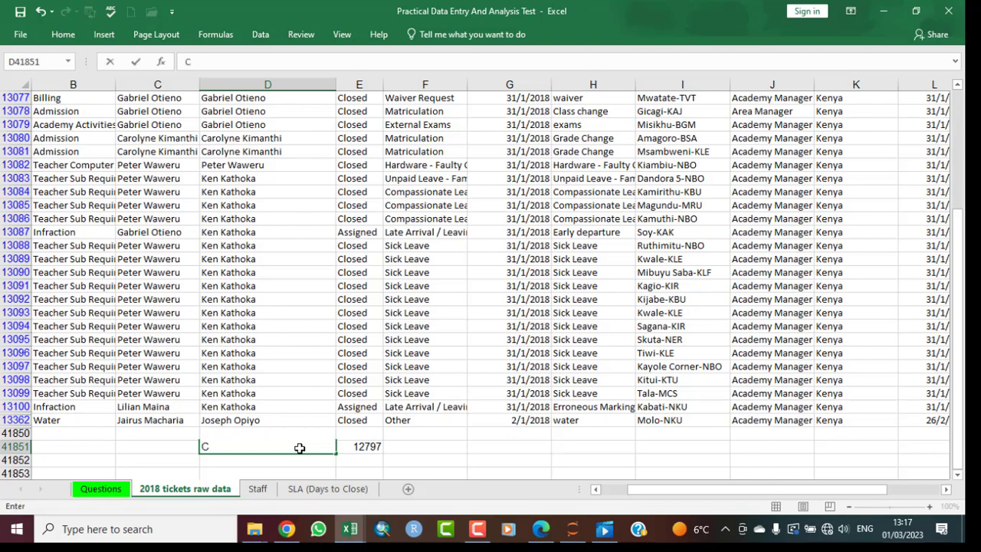
{"action": "type", "text": "losed ticket"}
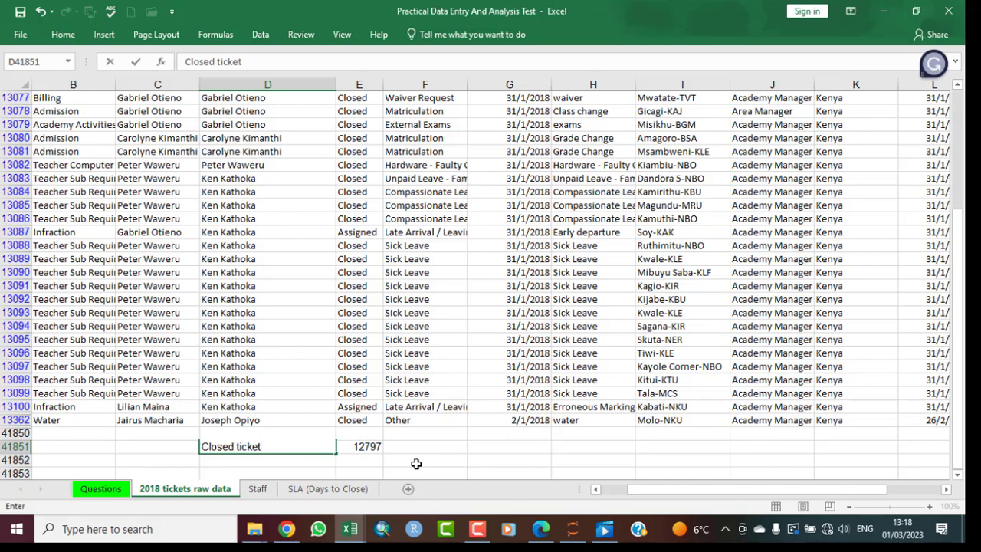
- Count the resolved January tickets in cell E41852 with =COUNTIF(E2:E13362,"Resolved")
{"action": "left_click", "coordinate": [353, 460]}
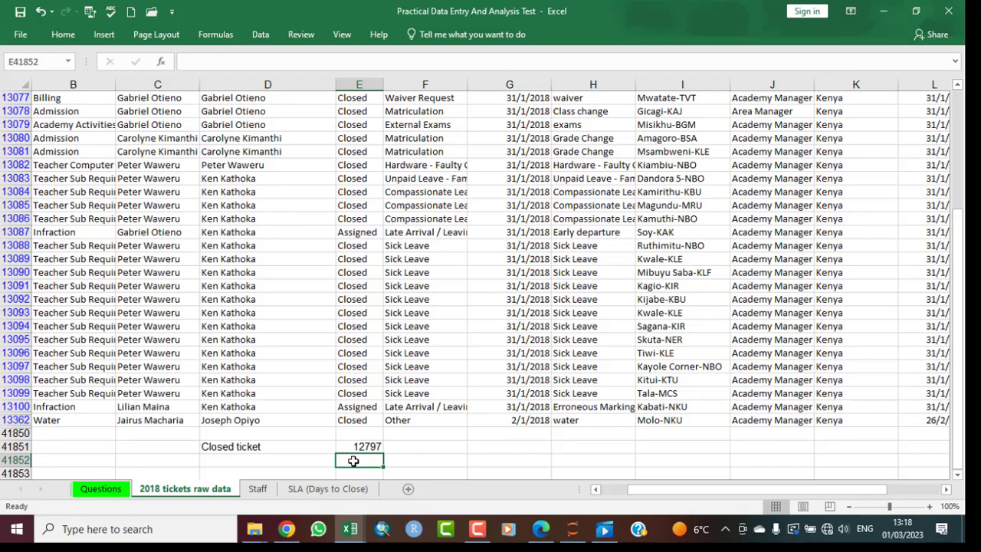
{"action": "type", "text": "="}
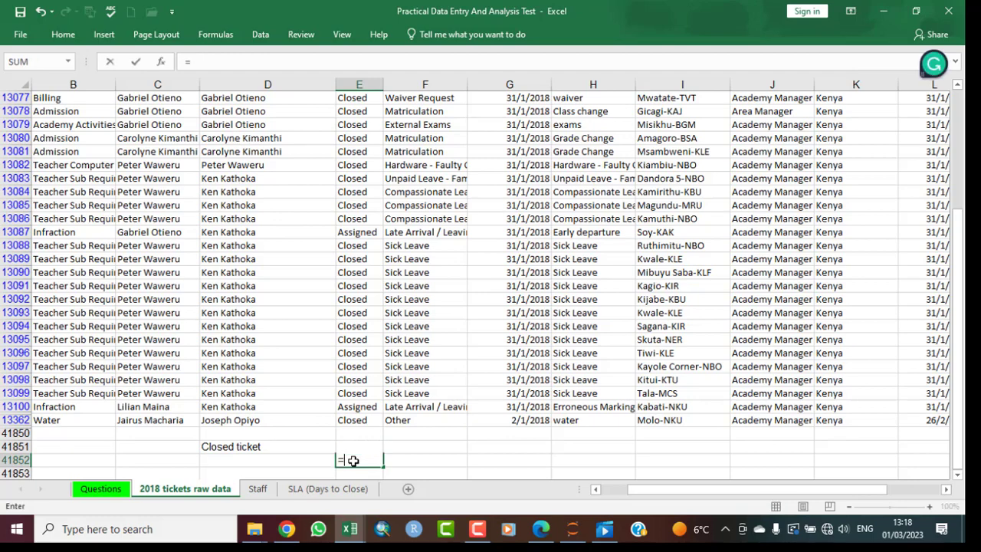
{"action": "type", "text": "counti"}
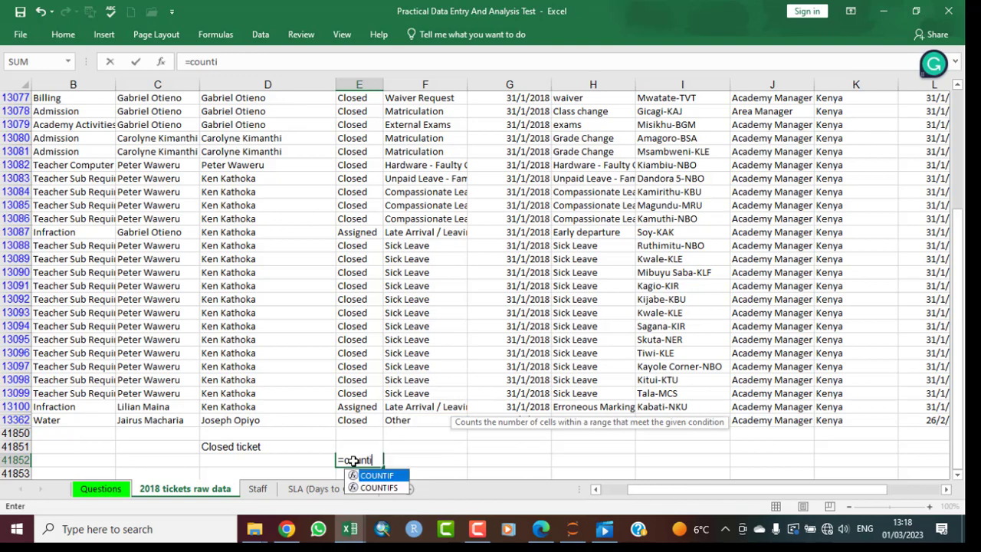
{"action": "double_click", "coordinate": [377, 476]}
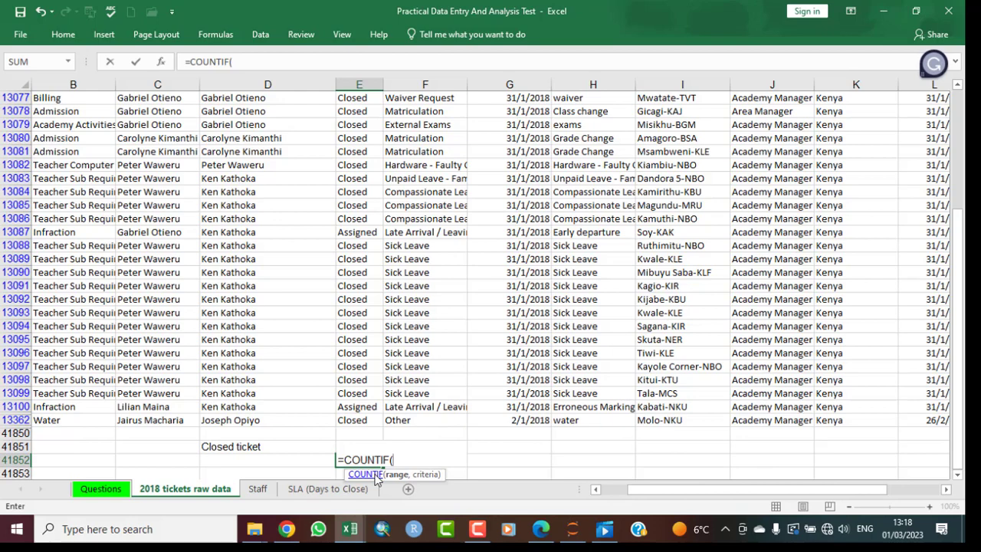
{"action": "type", "text": "E"}
{"action": "type", "text": "2:"}
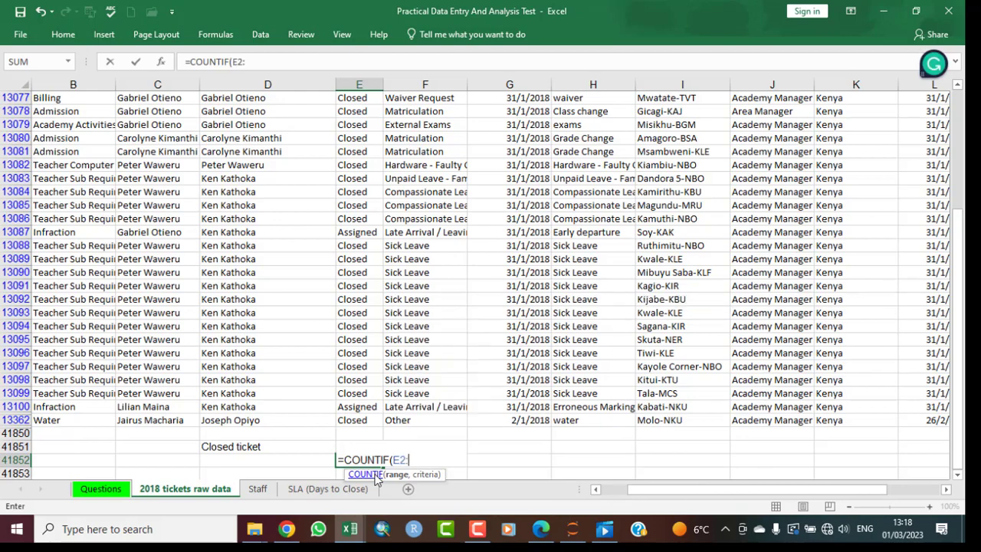
{"action": "type", "text": "E"}
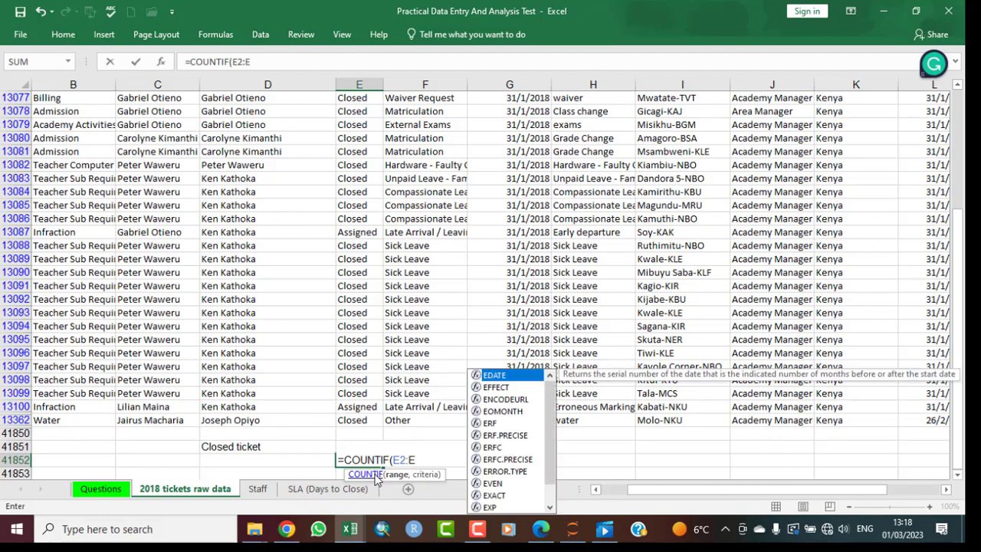
{"action": "type", "text": "13"}
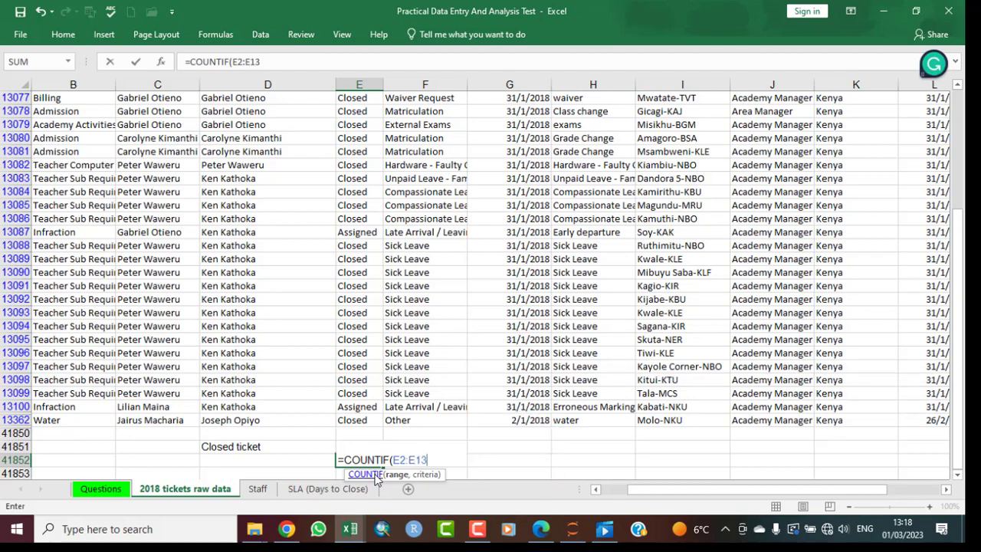
{"action": "type", "text": "362"}
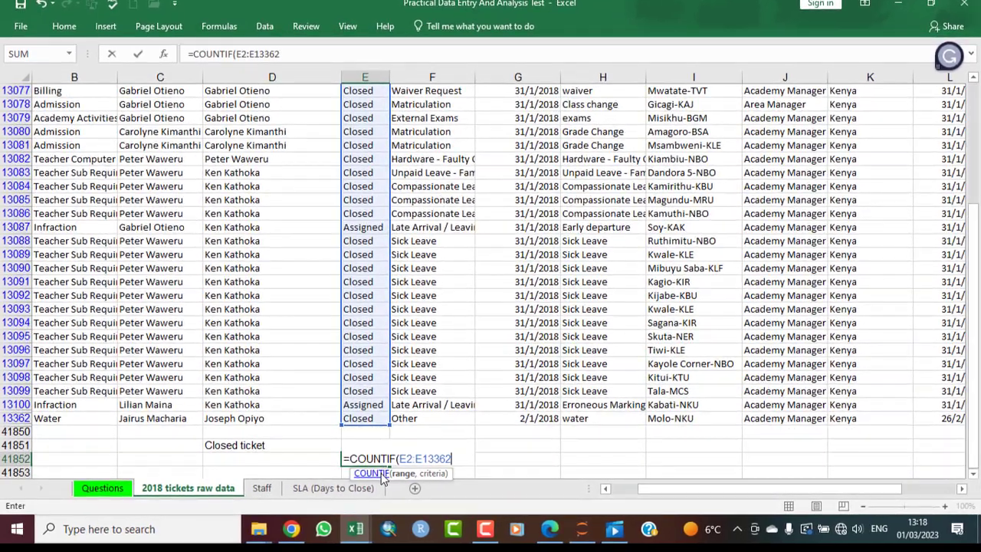
{"action": "type", "text": ","}
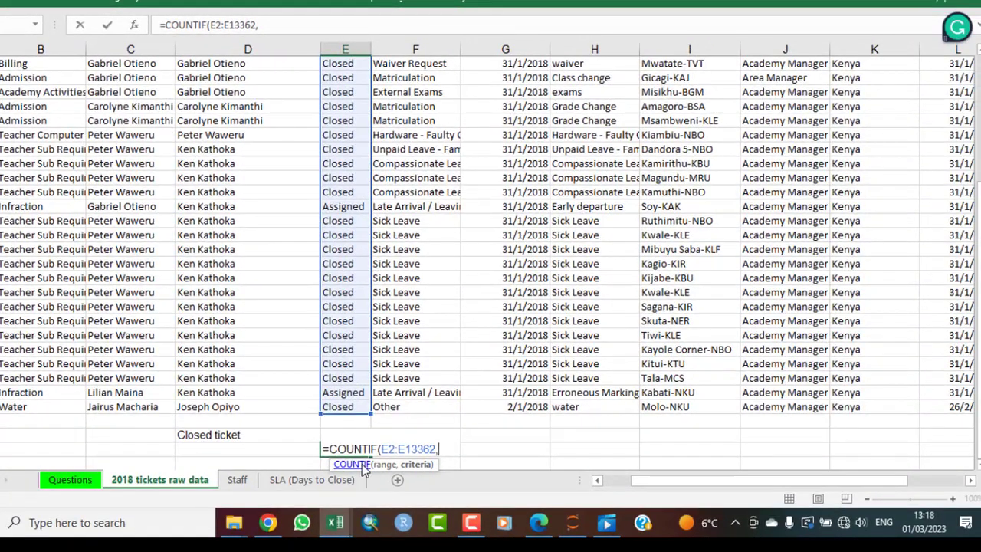
{"action": "type", "text": "\"Resolved\")"}
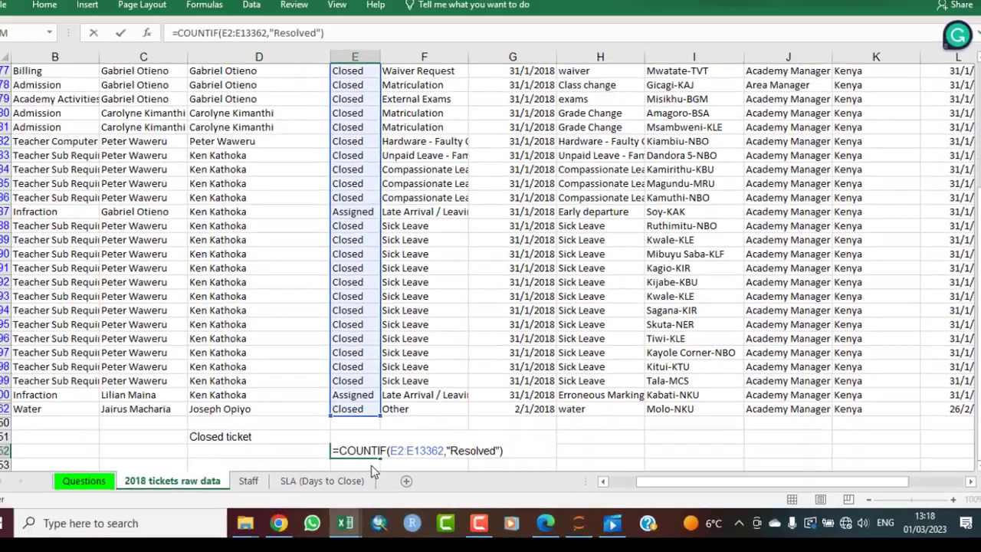
{"action": "key", "text": "Return"}
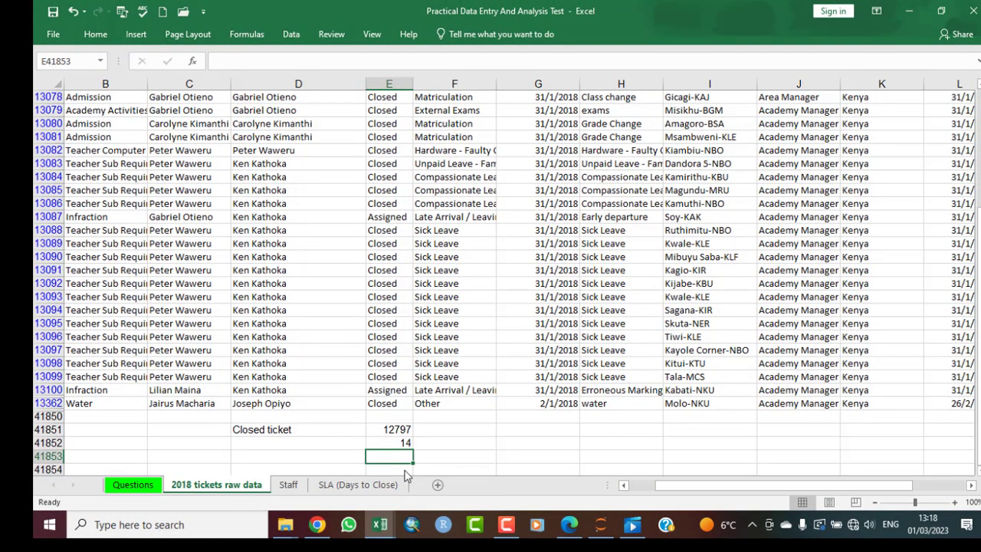
- Label the resolved count by entering "Resolved" in cell D41852
{"action": "left_click", "coordinate": [285, 443]}
{"action": "type", "text": "Re"}
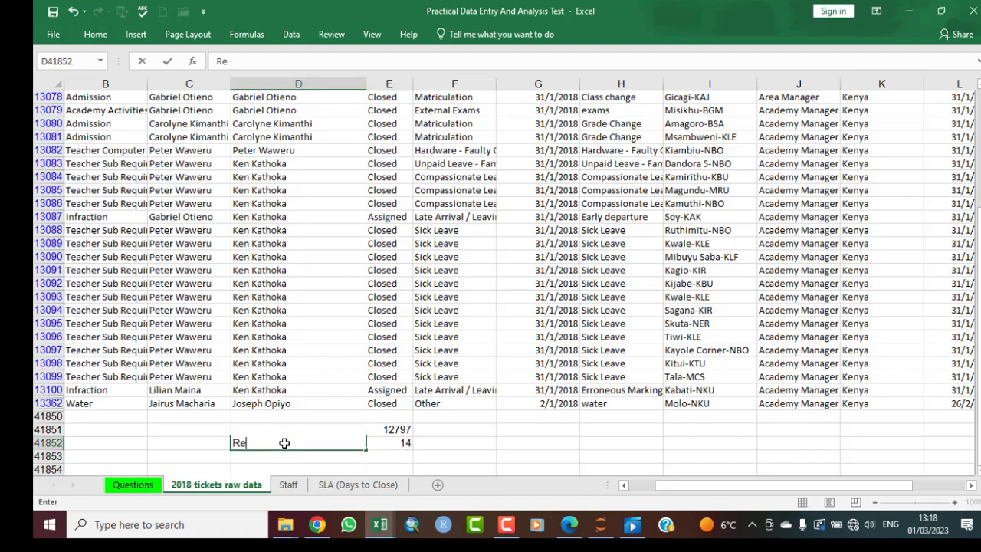
{"action": "type", "text": "solved"}
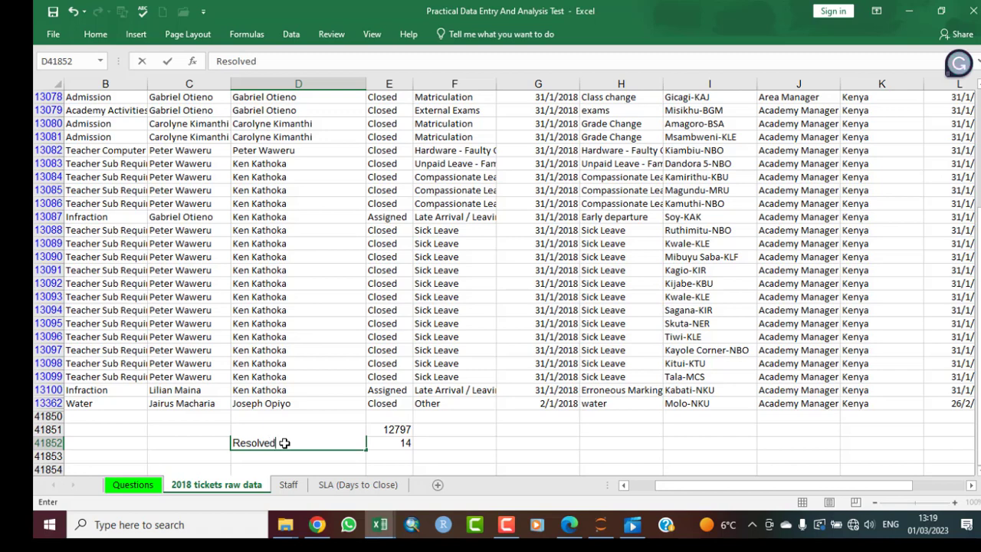
{"action": "left_click", "coordinate": [461, 452]}
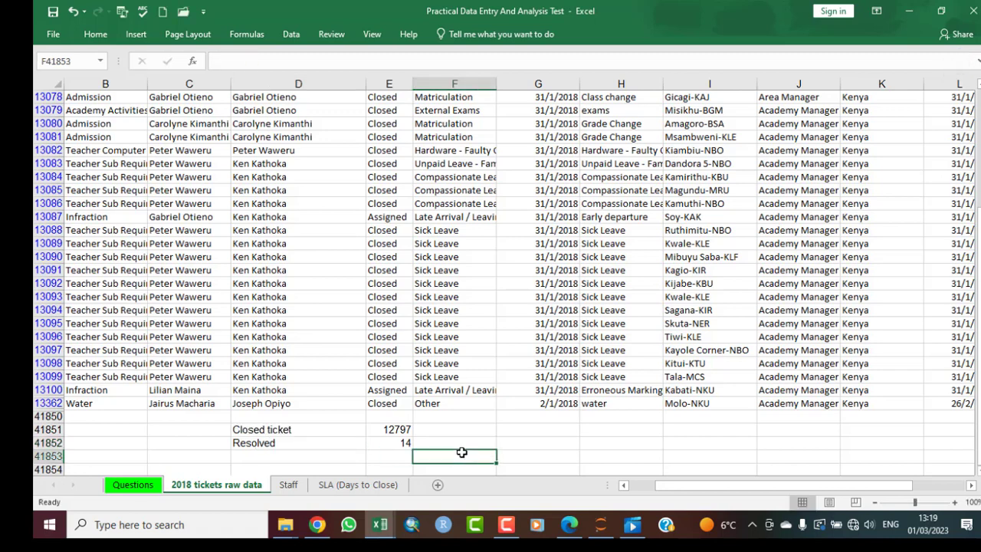
- Recheck question 1 on the Questions sheet, and extend the label in D41852 of the raw data sheet to "Resolved ticket"
{"action": "left_click", "coordinate": [130, 484]}
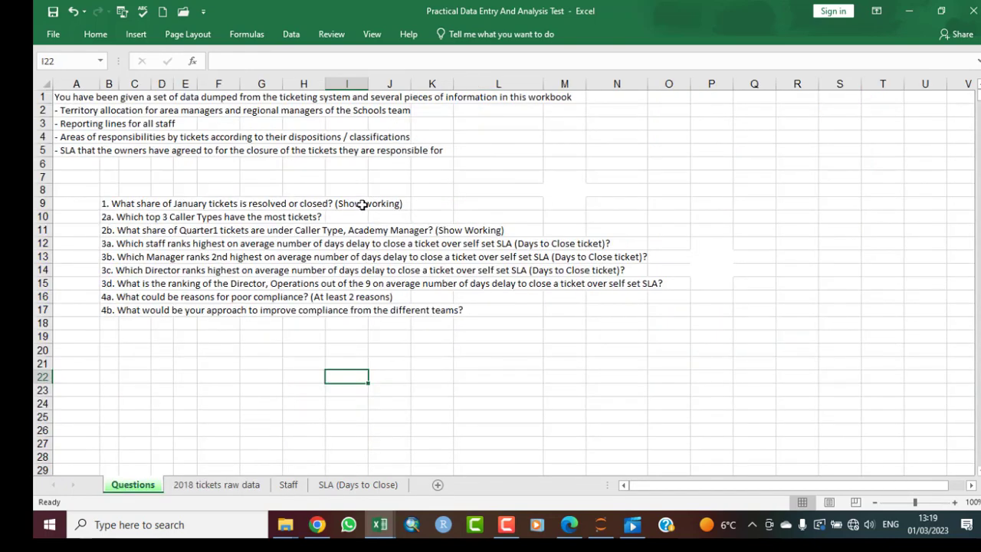
{"action": "left_click", "coordinate": [222, 485]}
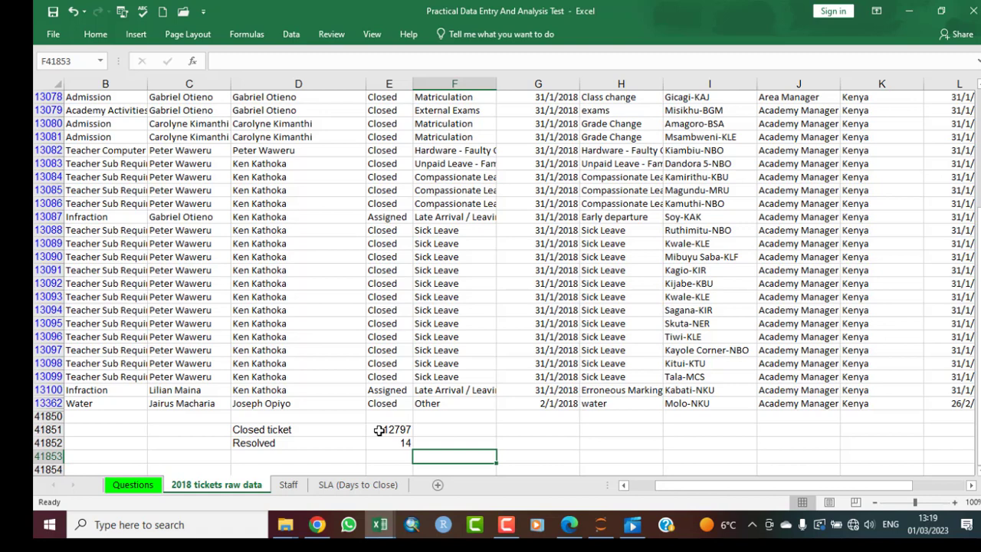
{"action": "double_click", "coordinate": [291, 443]}
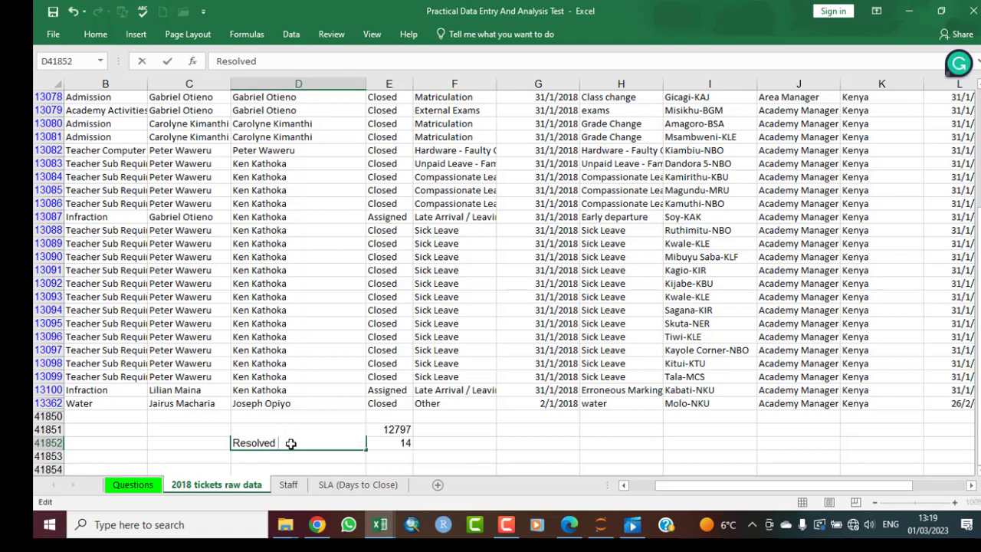
{"action": "type", "text": "ticket"}
{"action": "left_click", "coordinate": [534, 453]}
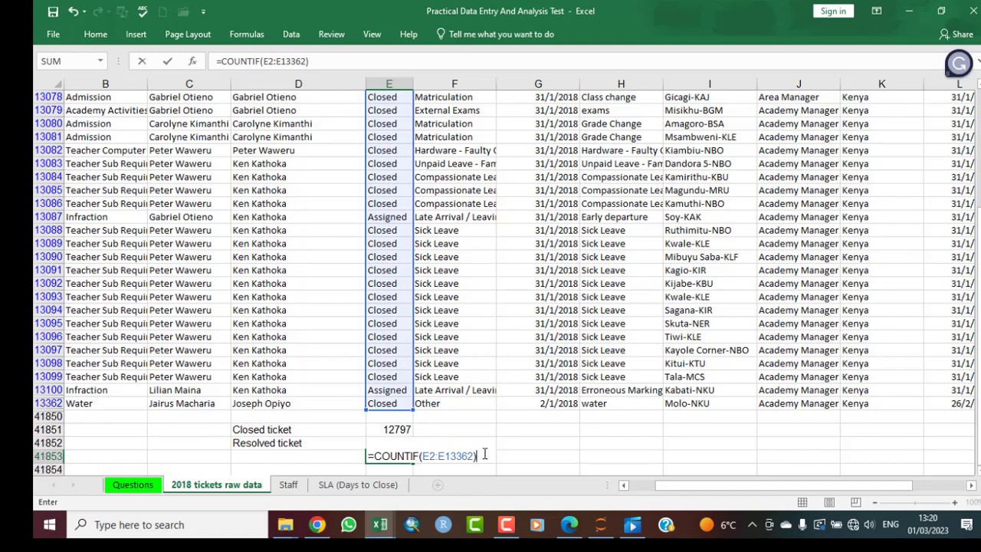
- Count all January tickets in E41853 with =COUNTA(E2:E13362) instead of COUNTIF, and label the count "Total" in D41853
{"action": "key", "text": "BackSpace"}
{"action": "key", "text": "BackSpace"}
{"action": "key", "text": "BackSpace"}
{"action": "key", "text": "BackSpace"}
{"action": "key", "text": "BackSpace"}
{"action": "key", "text": "BackSpace"}
{"action": "key", "text": "BackSpace"}
{"action": "key", "text": "BackSpace"}
{"action": "key", "text": "BackSpace"}
{"action": "key", "text": "BackSpace"}
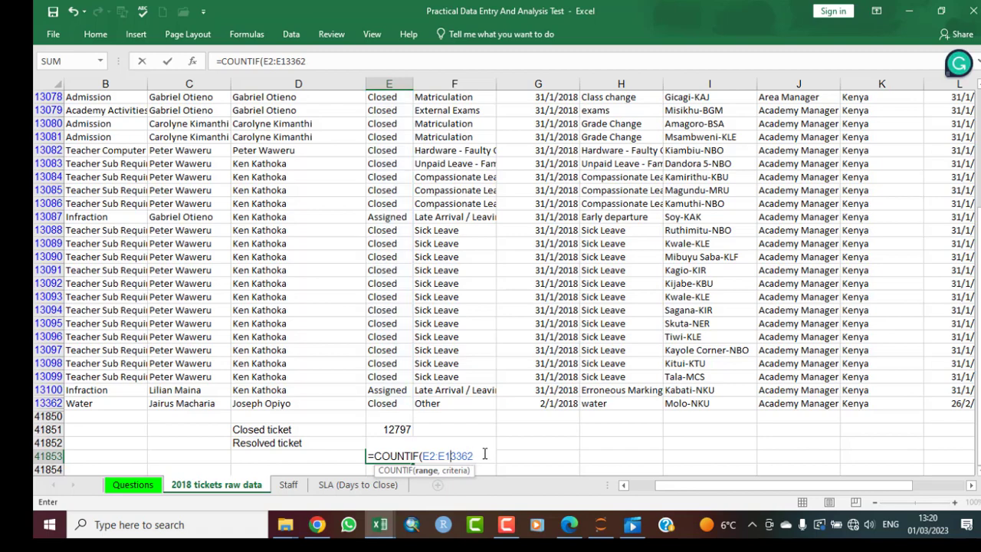
{"action": "key", "text": "BackSpace"}
{"action": "key", "text": "BackSpace"}
{"action": "key", "text": "BackSpace"}
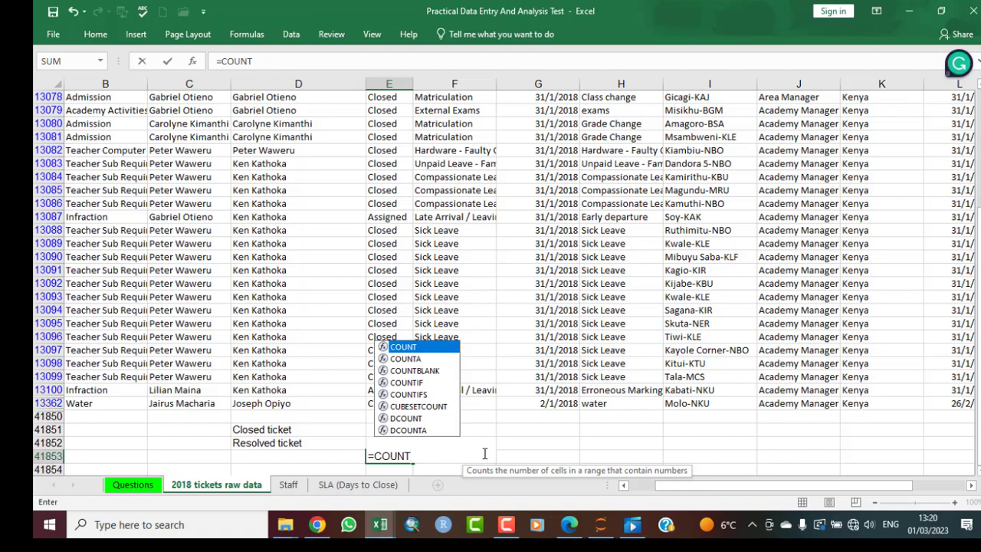
{"action": "type", "text": "A"}
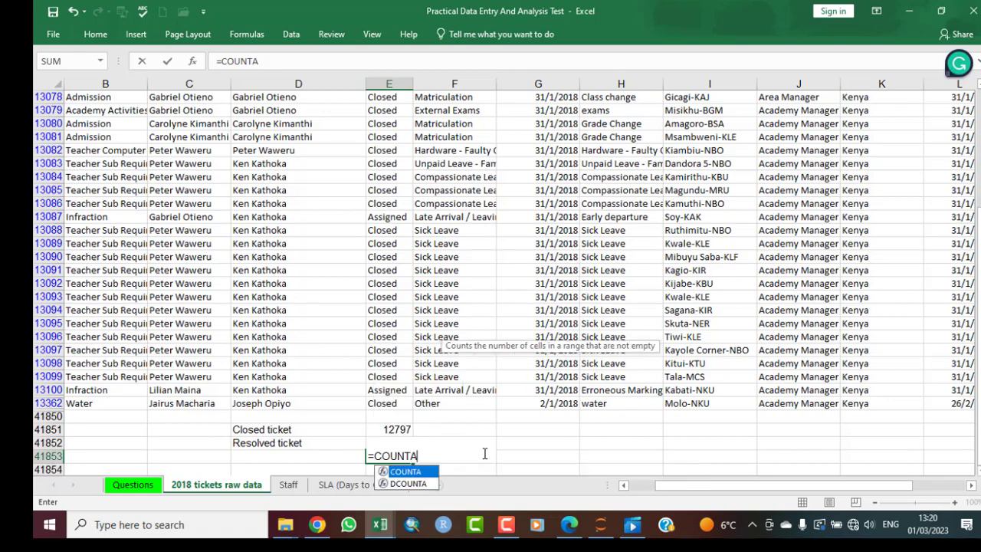
{"action": "double_click", "coordinate": [406, 473]}
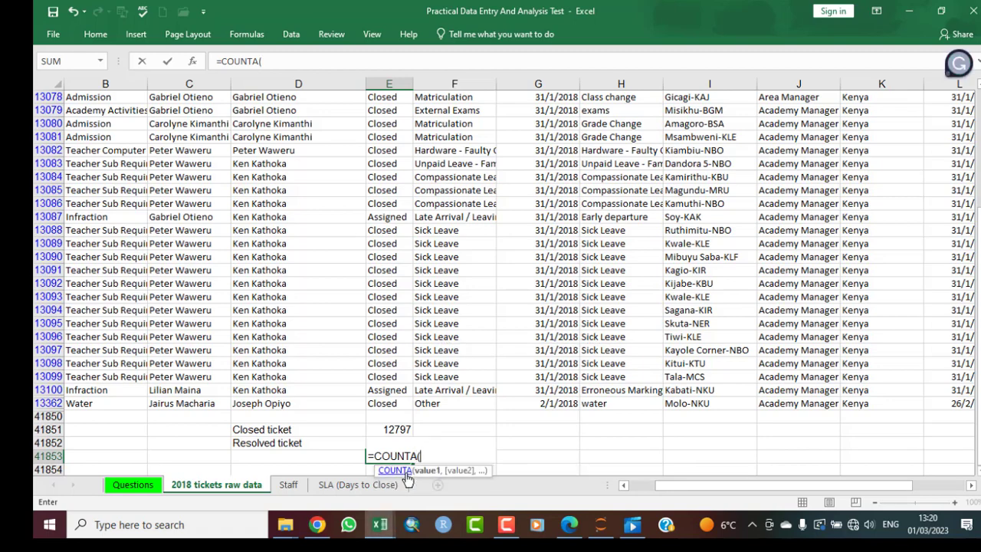
{"action": "type", "text": "E2"}
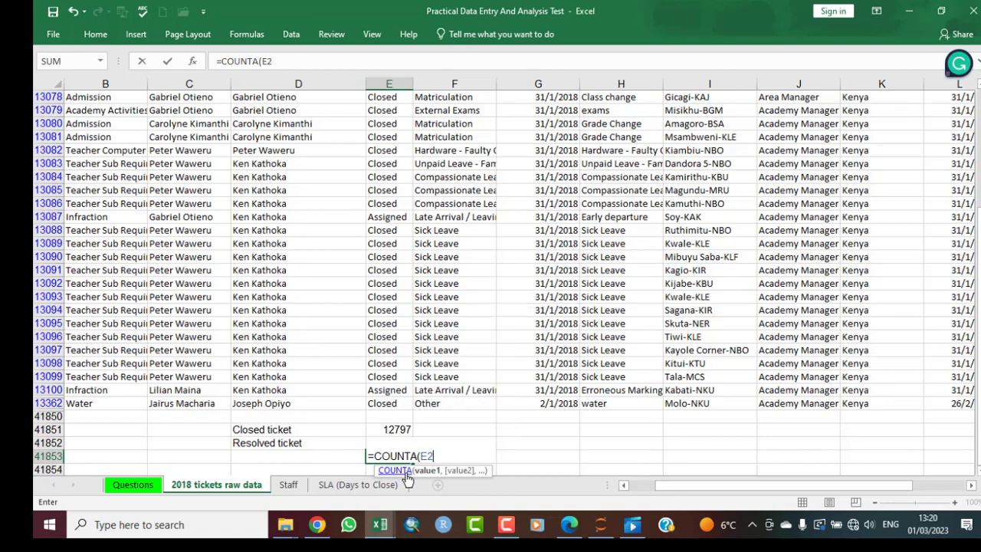
{"action": "type", "text": ":E13362)"}
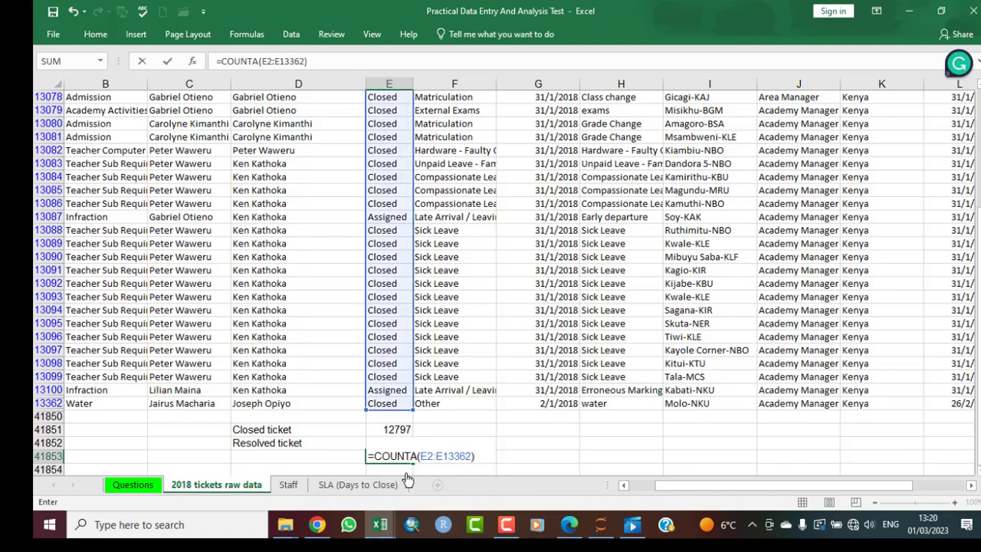
{"action": "key", "text": "Return"}
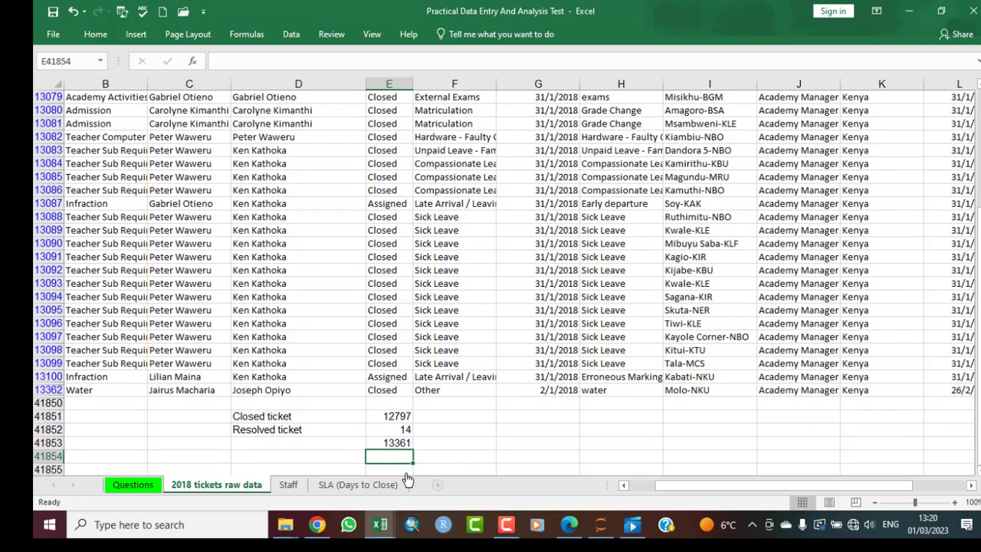
{"action": "left_click", "coordinate": [297, 443]}
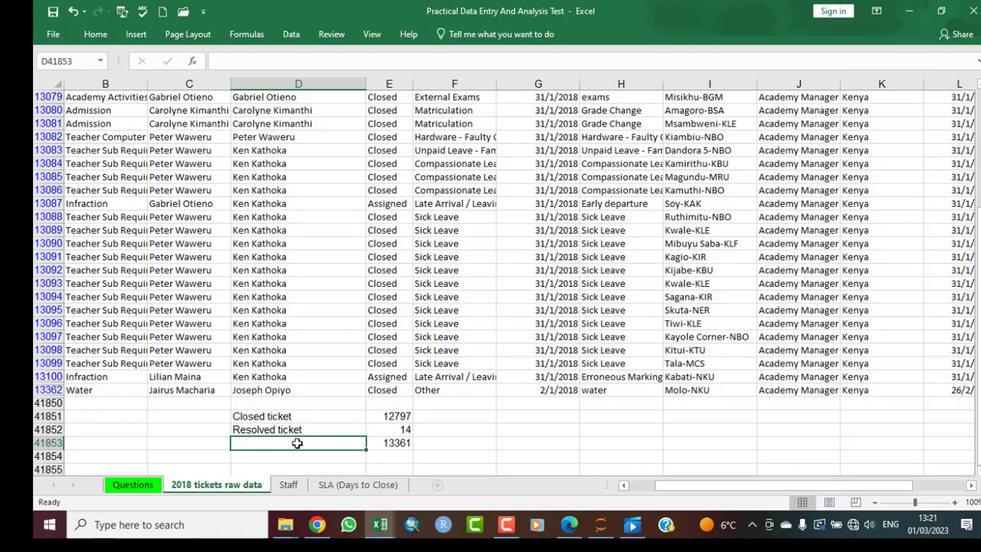
{"action": "type", "text": "Total"}
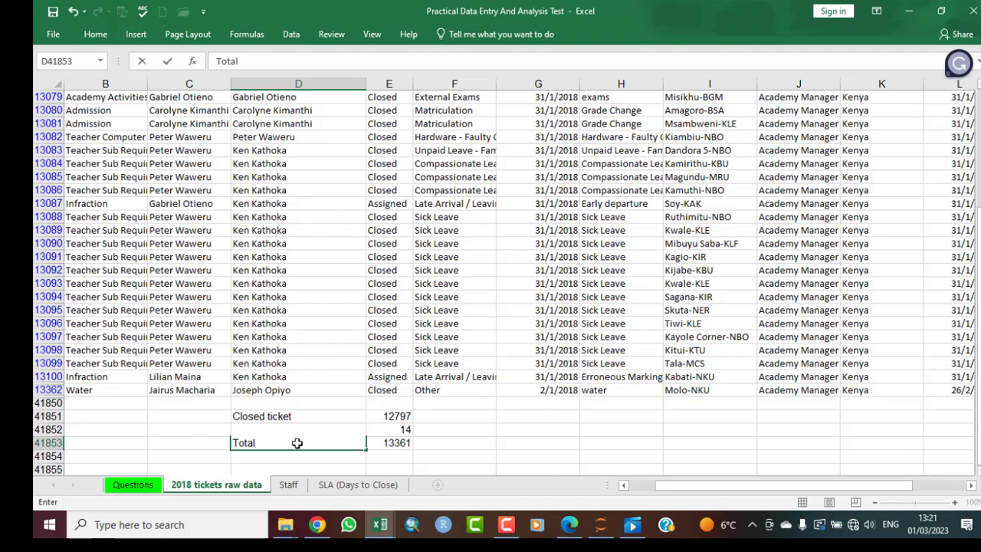
- Note the functions used by entering "Countif" in cell B41851 and "CountA" in cell B41852
{"action": "left_click", "coordinate": [111, 418]}
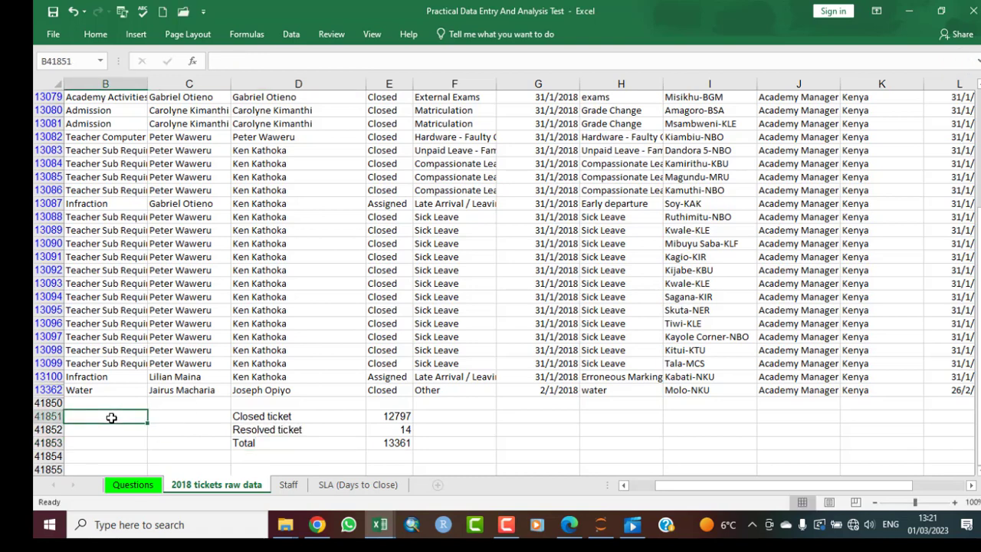
{"action": "type", "text": "Count"}
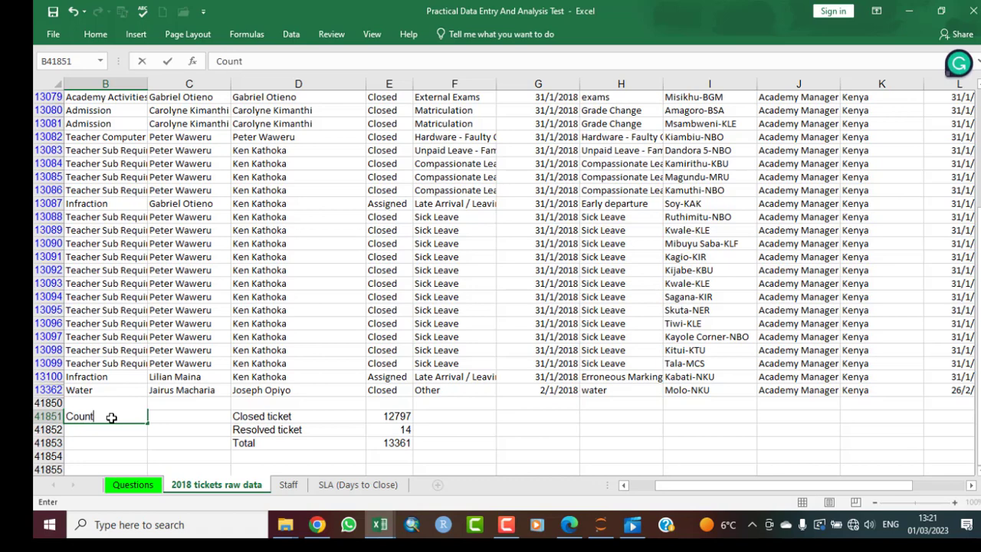
{"action": "type", "text": "if"}
{"action": "left_click", "coordinate": [95, 433]}
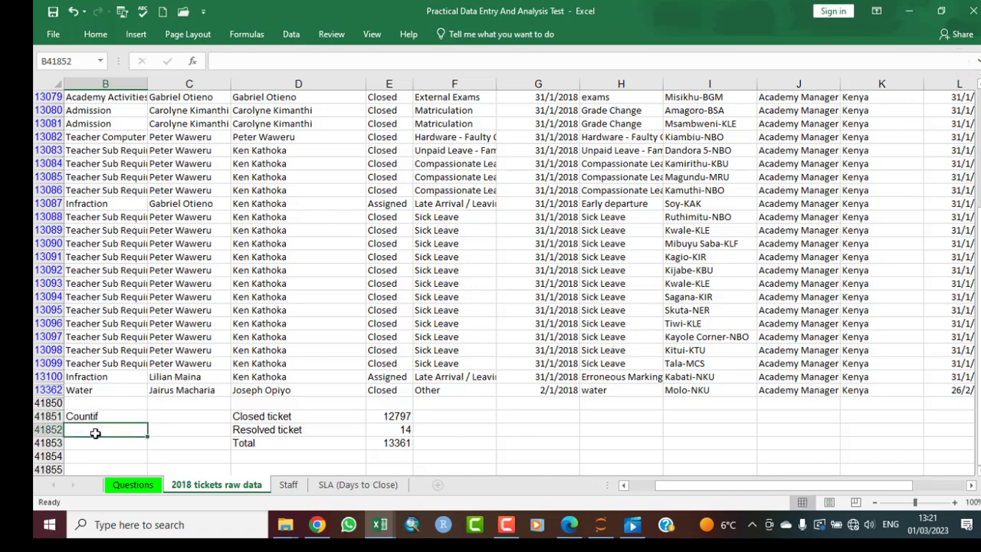
{"action": "type", "text": "Co"}
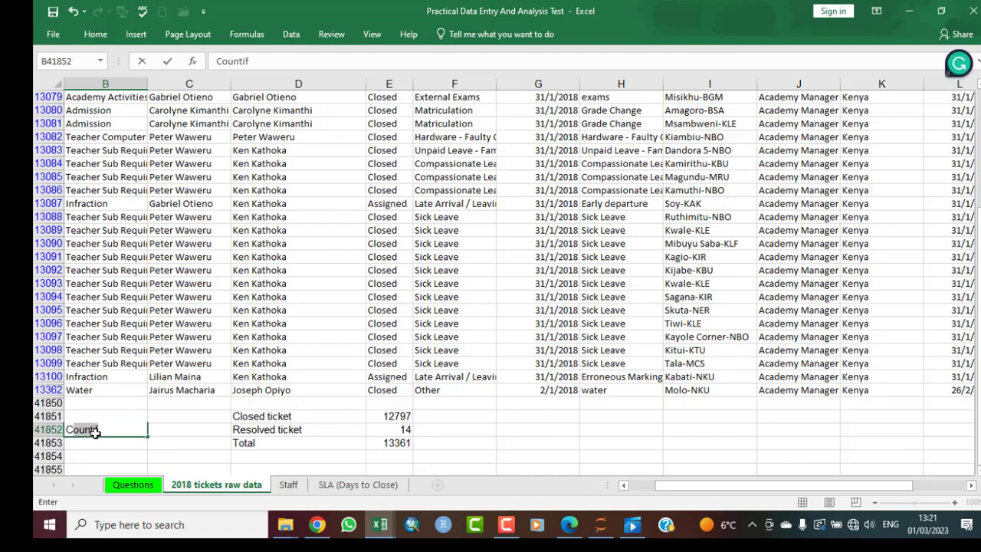
{"action": "type", "text": "untA"}
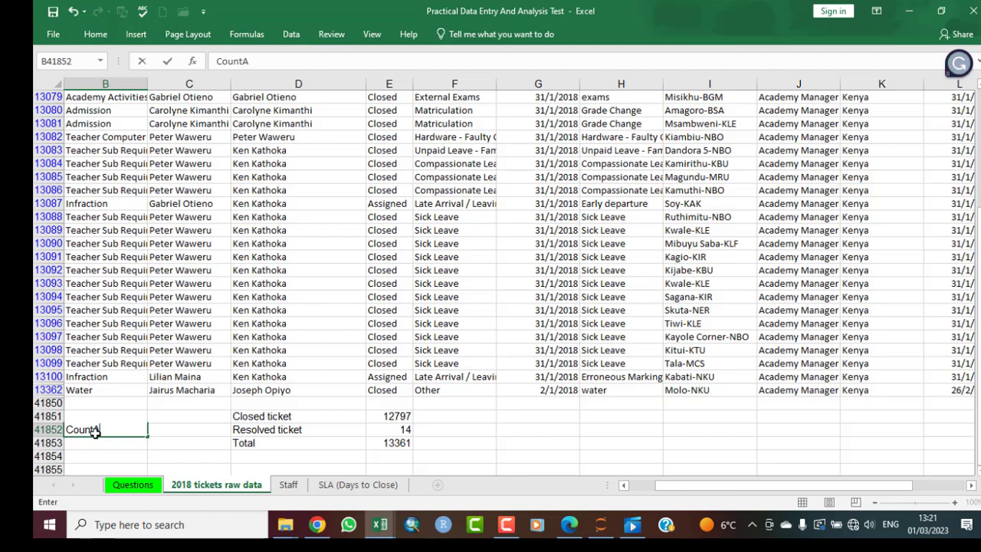
{"action": "left_click", "coordinate": [388, 443]}
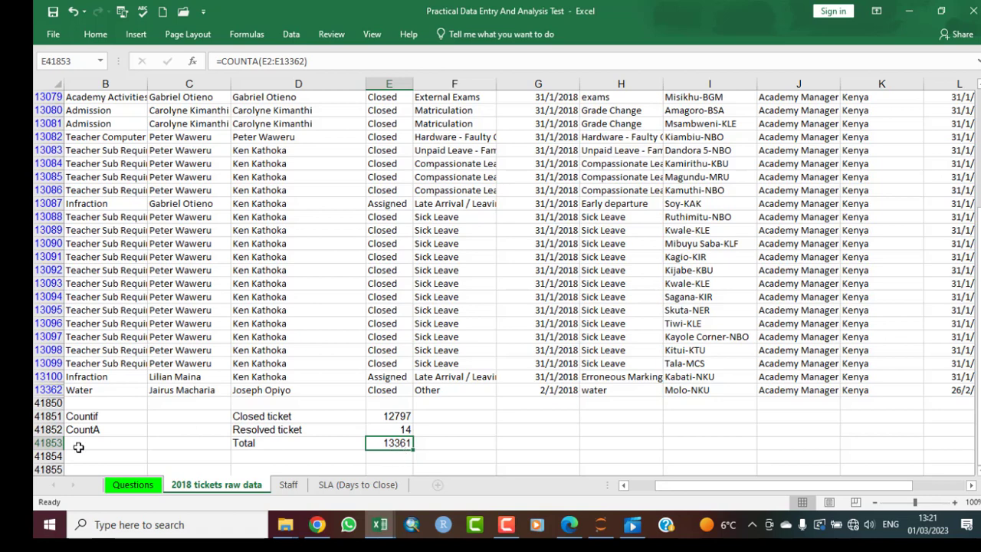
- Highlight the "Countif" note in cell B41851 with a yellow fill
{"action": "left_click", "coordinate": [84, 415]}
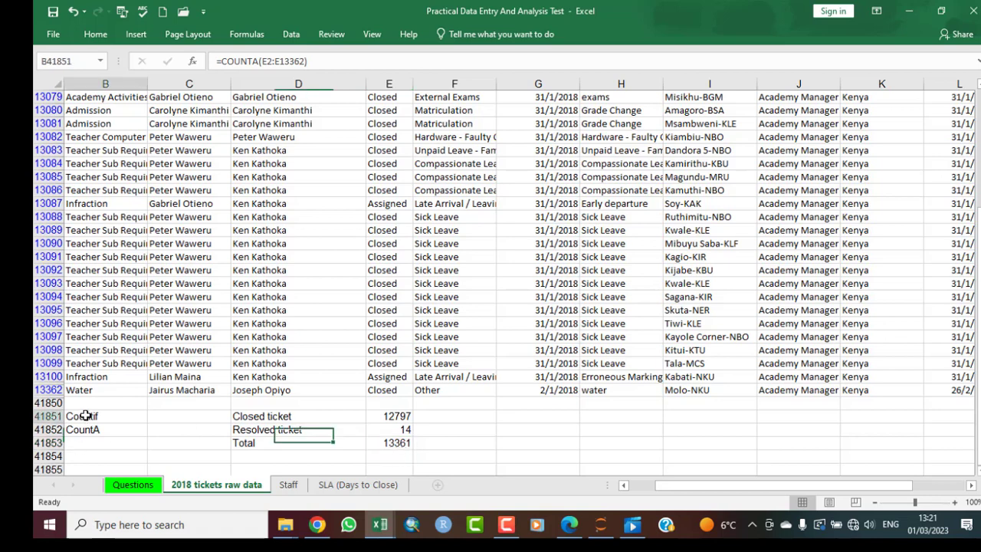
{"action": "mouse_move", "coordinate": [86, 415]}
{"action": "left_mouse_down"}
{"action": "mouse_move", "coordinate": [87, 423]}
{"action": "mouse_move", "coordinate": [87, 416]}
{"action": "left_mouse_up"}
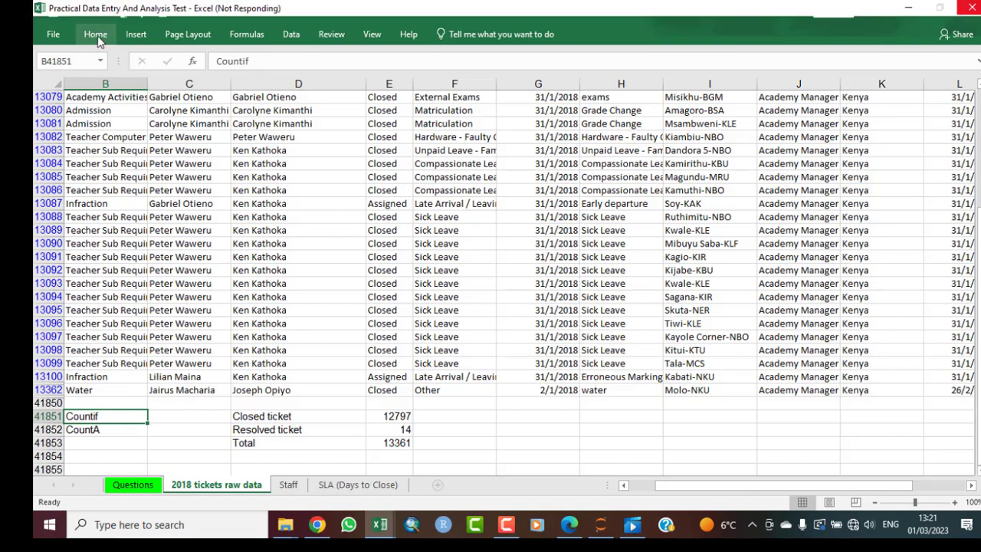
{"action": "left_click", "coordinate": [98, 38]}
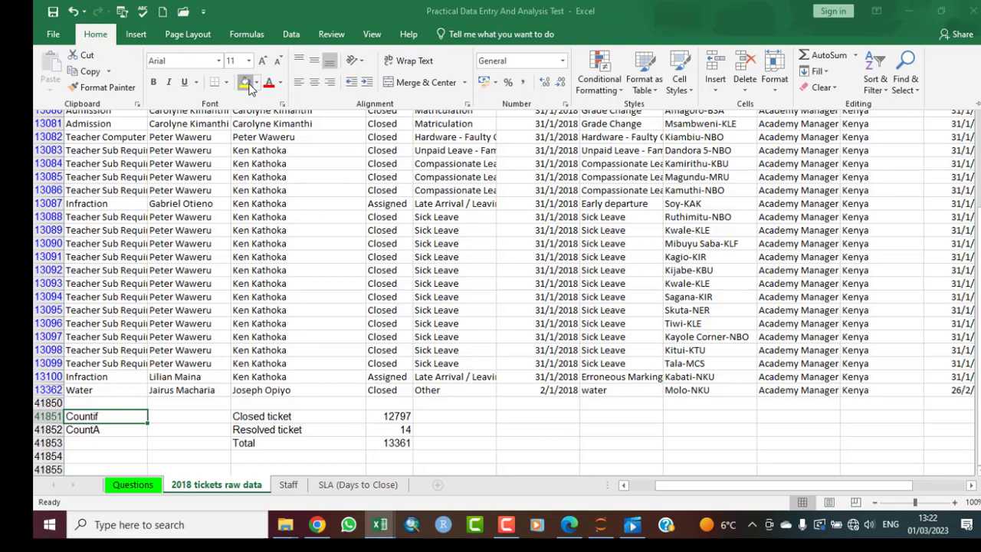
{"action": "left_click", "coordinate": [246, 83]}
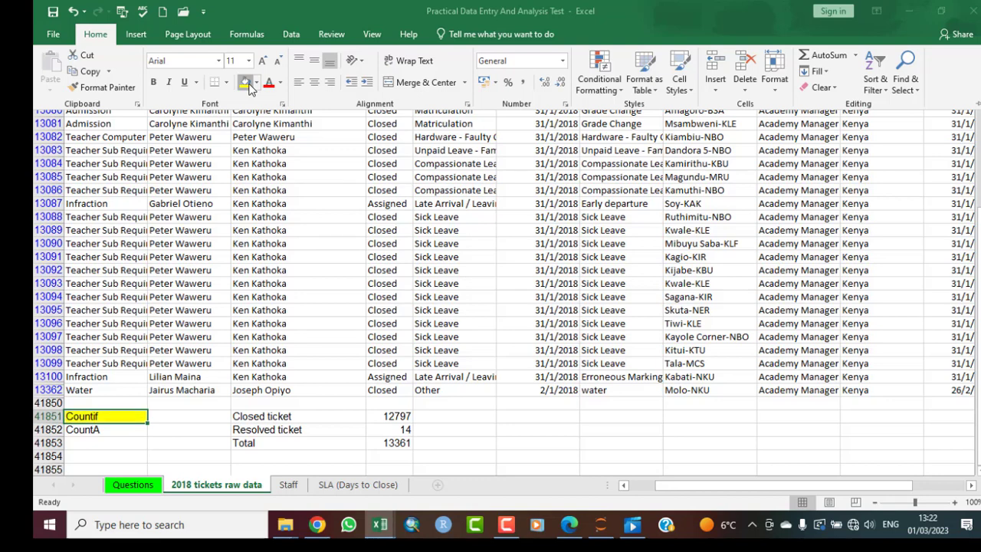
- Give the "CountA" note in cell B41852 a light blue theme fill
{"action": "left_click", "coordinate": [90, 431]}
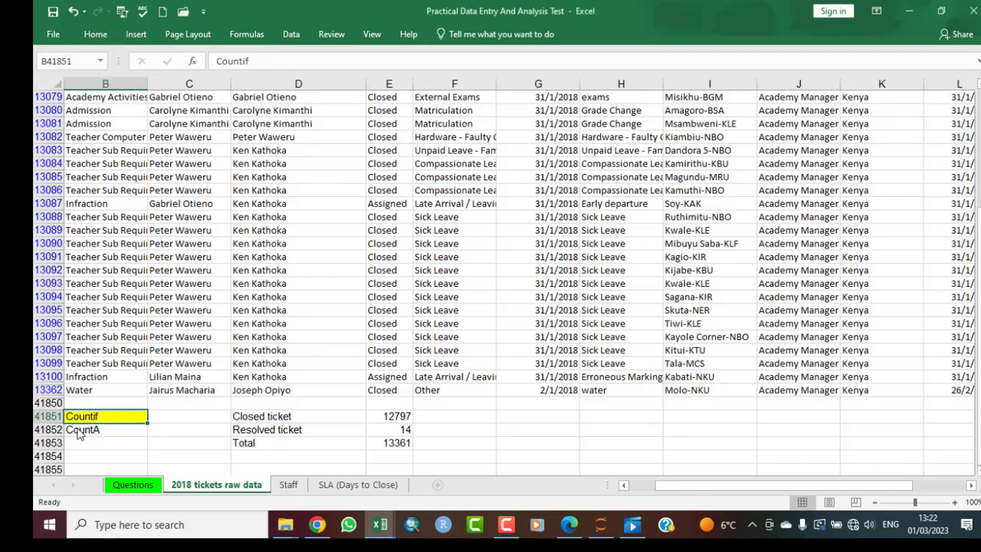
{"action": "left_click", "coordinate": [77, 429]}
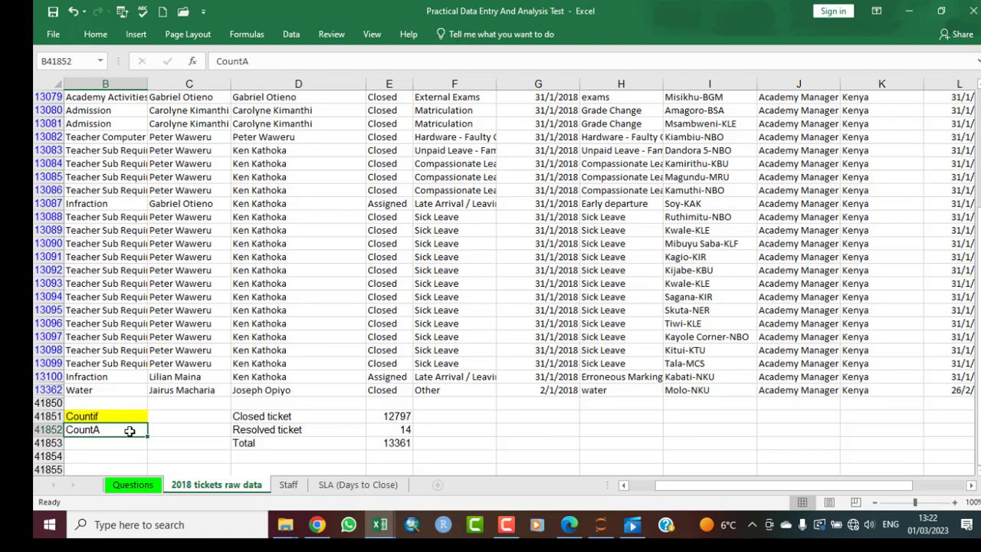
{"action": "left_click", "coordinate": [95, 34]}
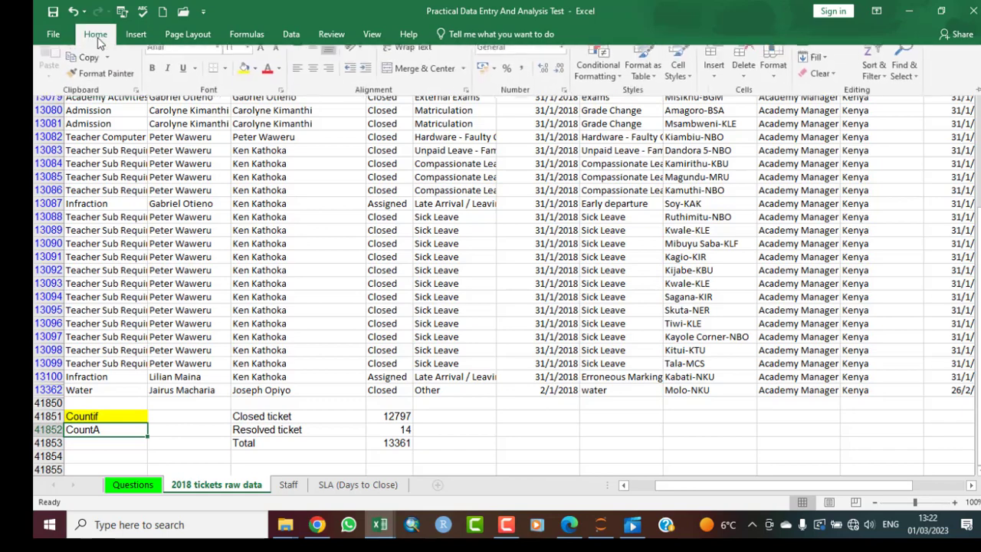
{"action": "left_click", "coordinate": [257, 83]}
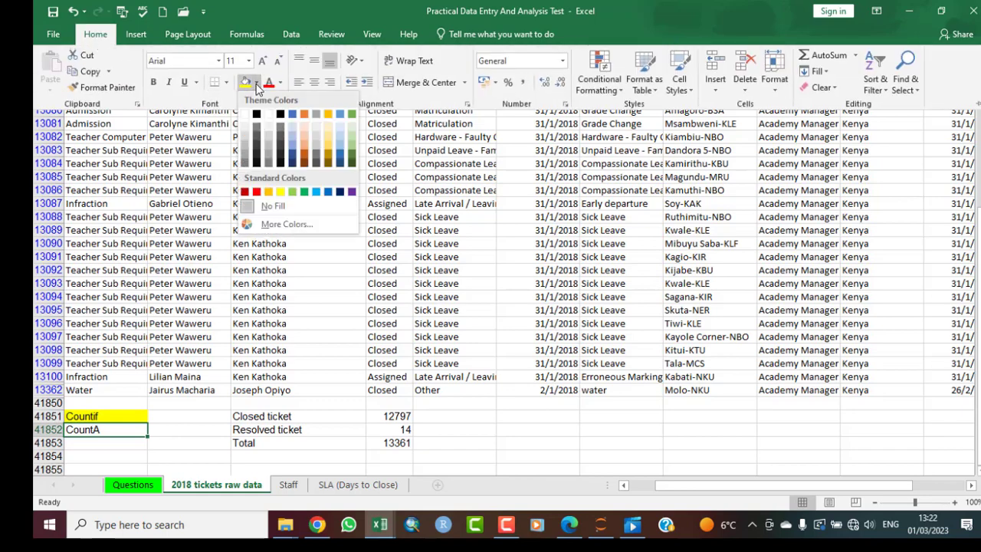
{"action": "left_click", "coordinate": [292, 151]}
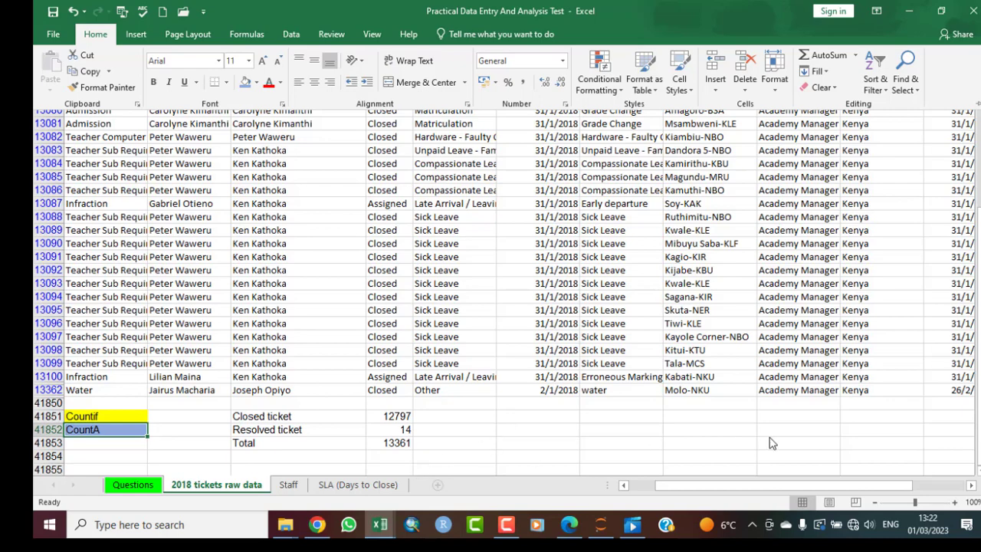
- Recheck question 1 on the Questions sheet, and calculate the closed tickets' share in E41855 of the raw data sheet with =E41851/E41853
{"action": "left_click", "coordinate": [978, 470]}
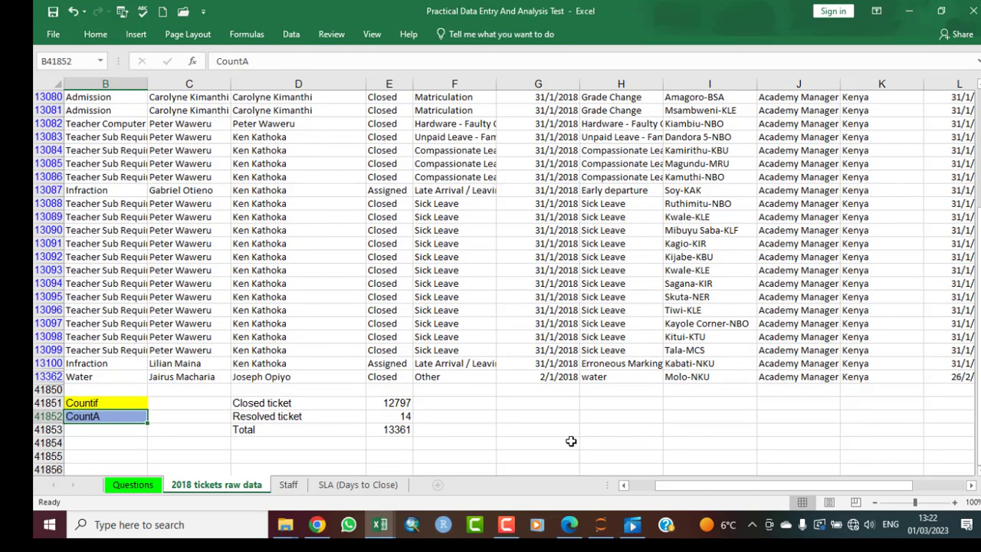
{"action": "left_click", "coordinate": [137, 486]}
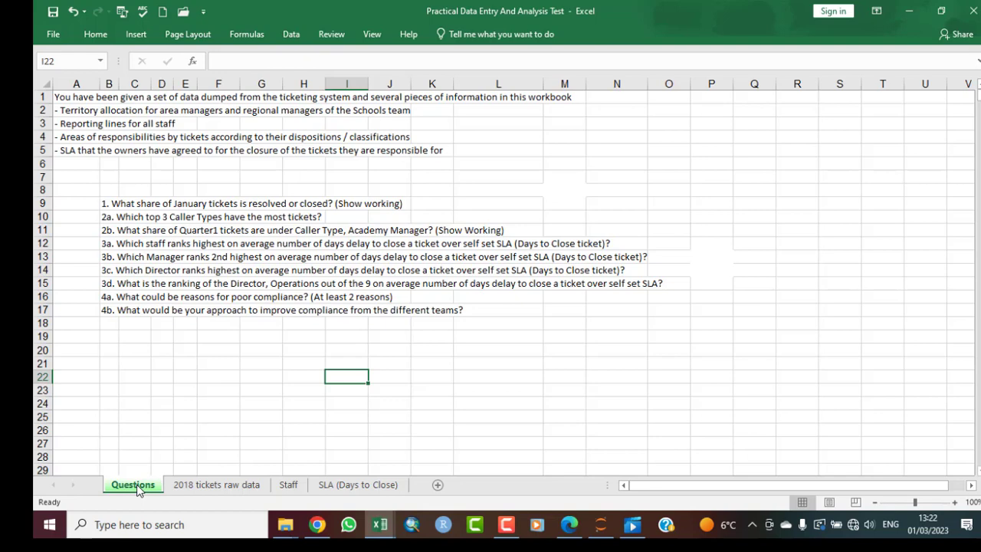
{"action": "left_click", "coordinate": [224, 488]}
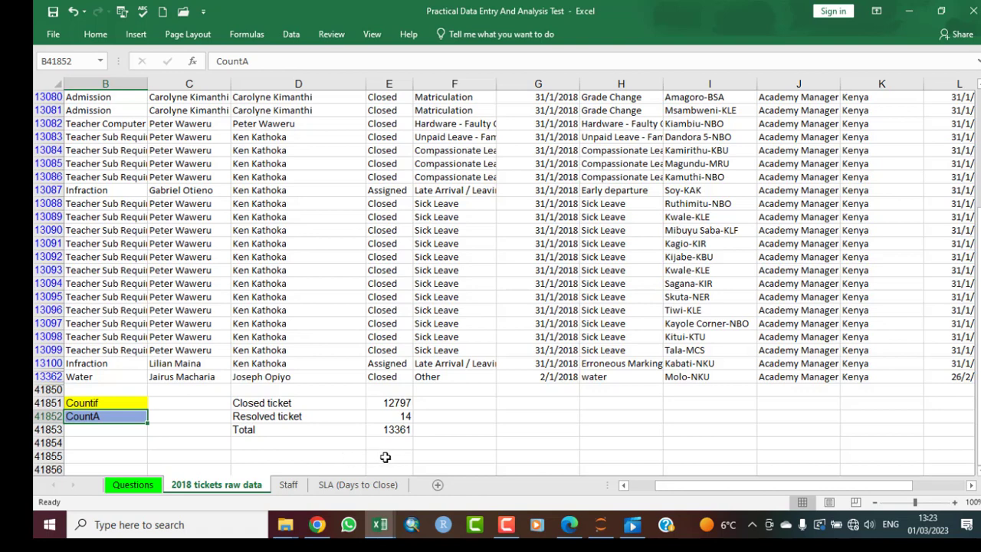
{"action": "left_click", "coordinate": [385, 456]}
{"action": "type", "text": "="}
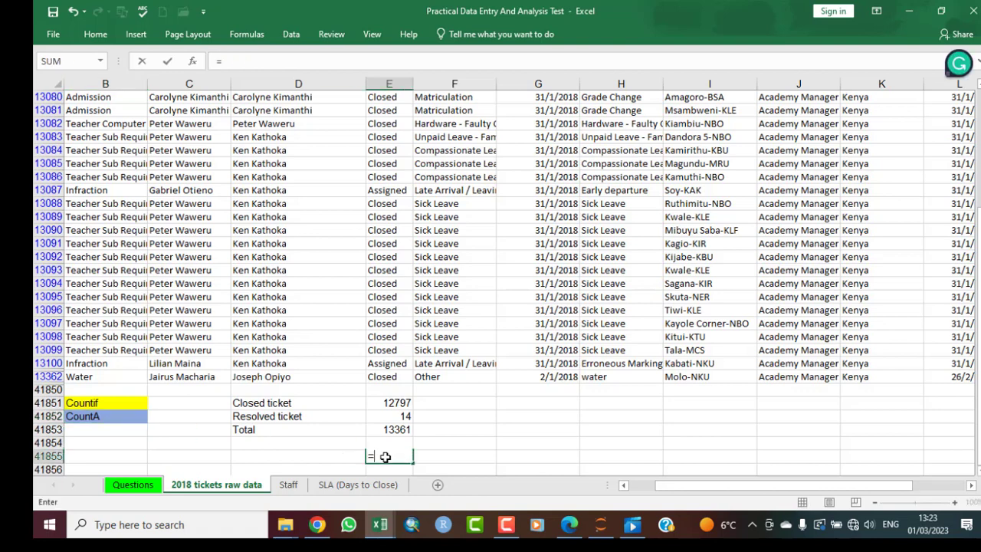
{"action": "left_click", "coordinate": [390, 402]}
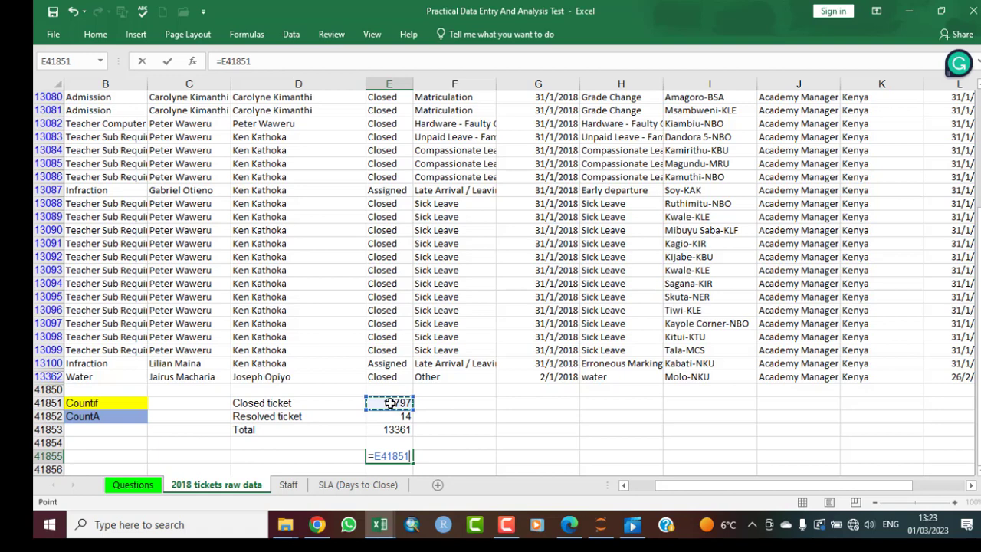
{"action": "type", "text": "/"}
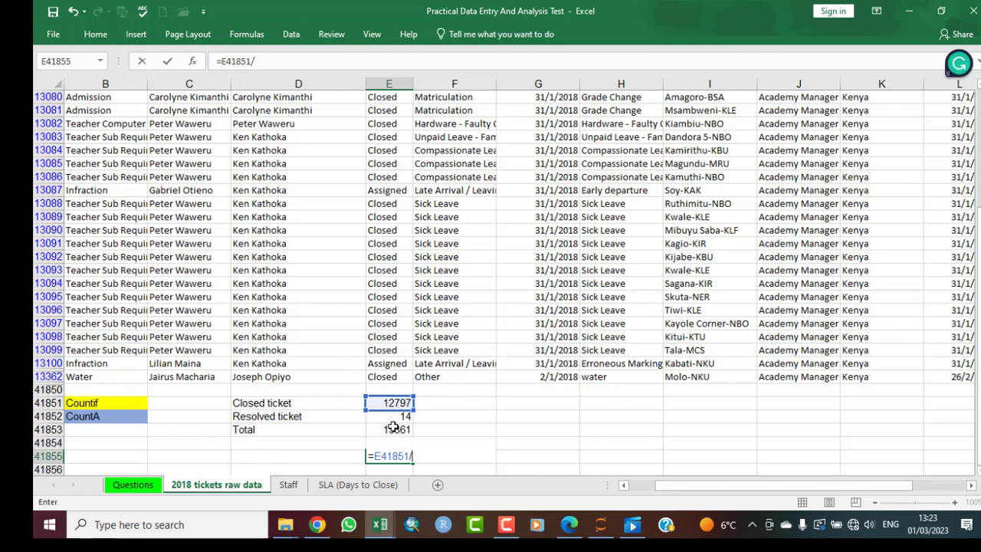
{"action": "left_click", "coordinate": [394, 430]}
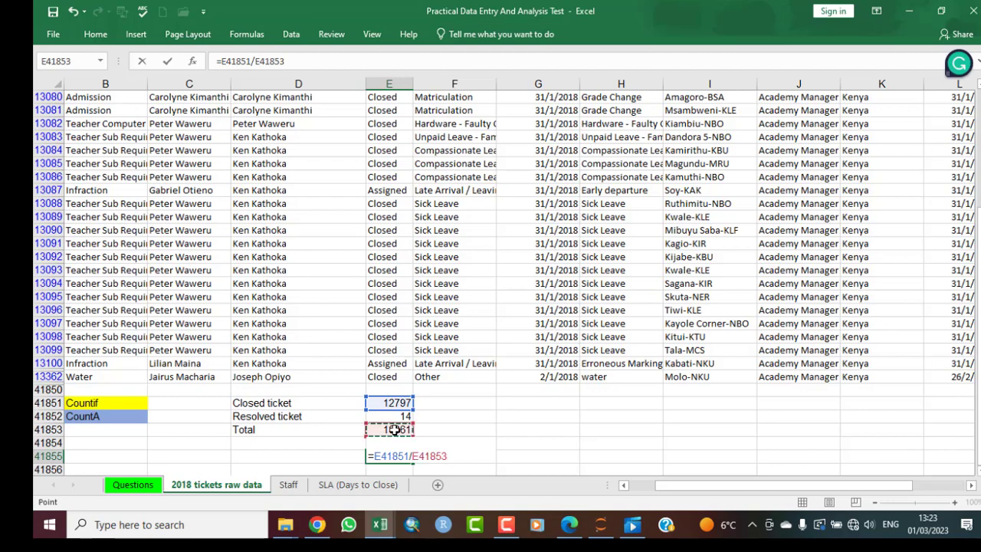
{"action": "key", "text": "Return"}
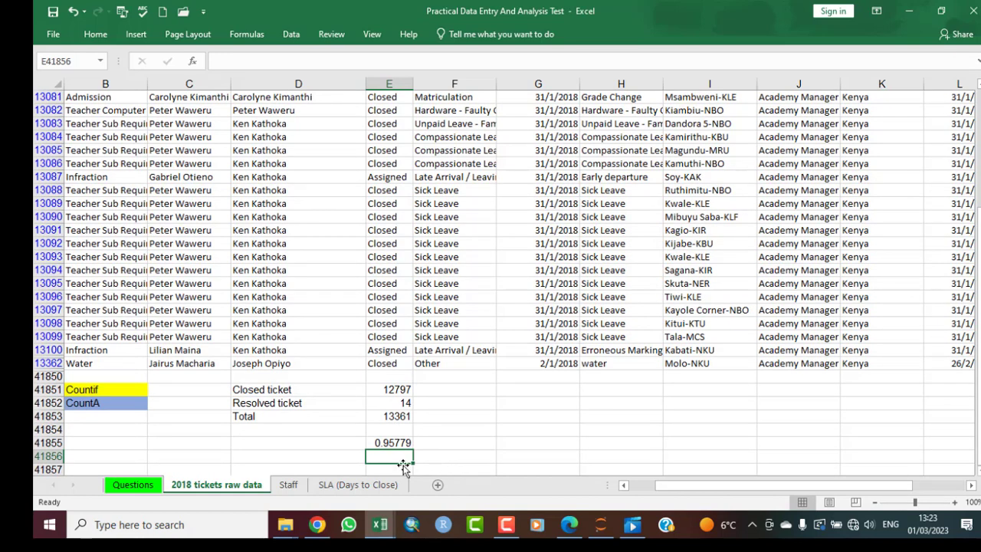
- Format the closed-ticket share in cell E41855 as a percentage
{"action": "left_click", "coordinate": [389, 442]}
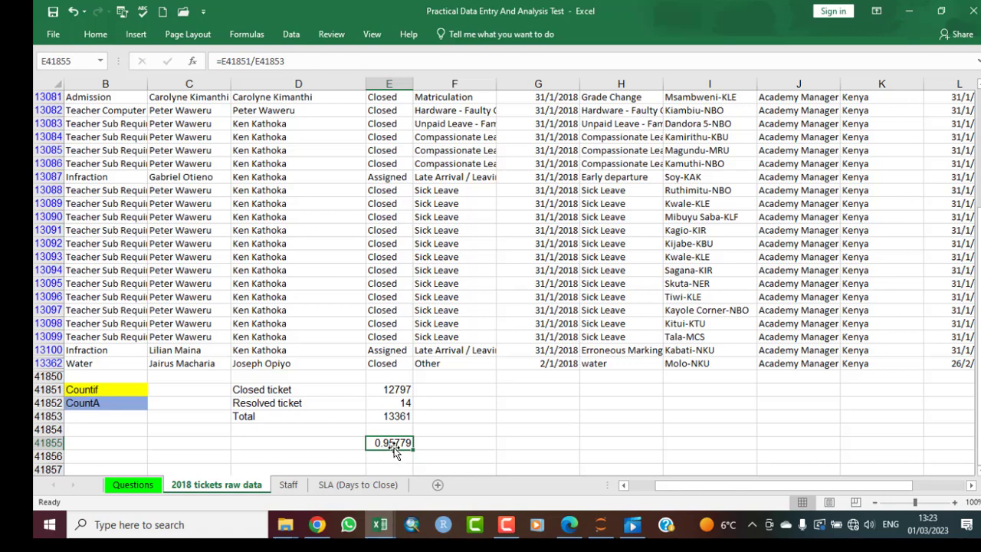
{"action": "left_click", "coordinate": [95, 37]}
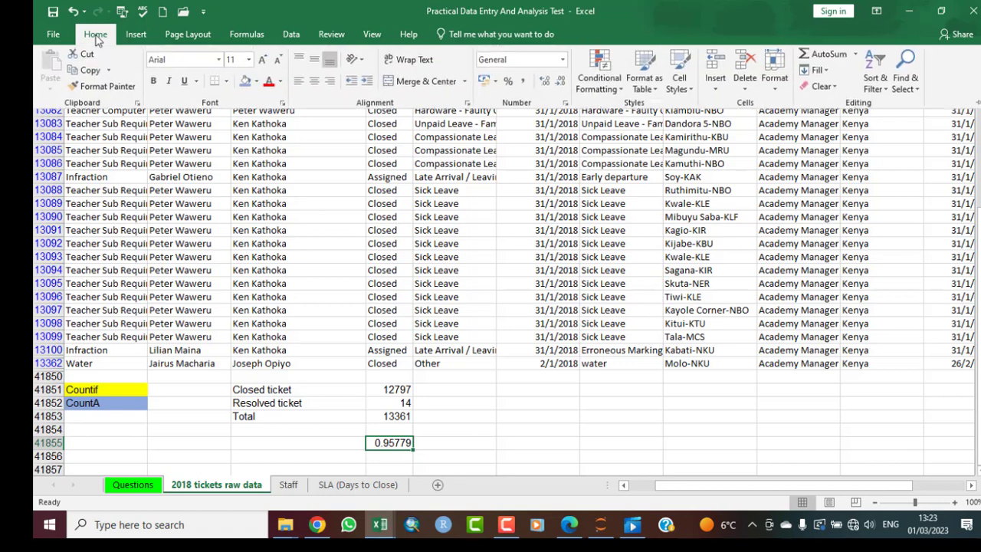
{"action": "left_click", "coordinate": [508, 83]}
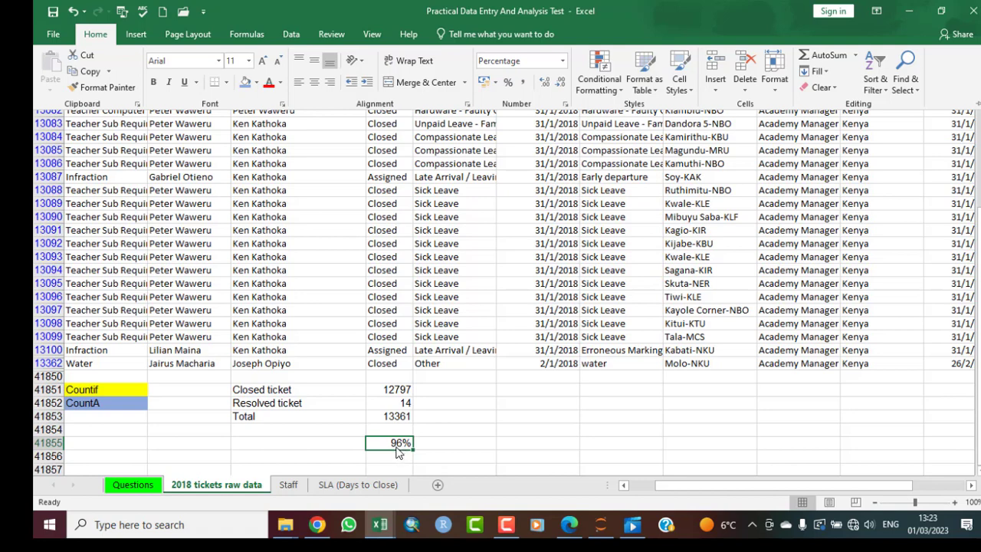
- Label the closed-ticket percentage by entering "Share/Percentage Closed" in cell D41855
{"action": "left_click", "coordinate": [259, 448]}
{"action": "left_click", "coordinate": [259, 441]}
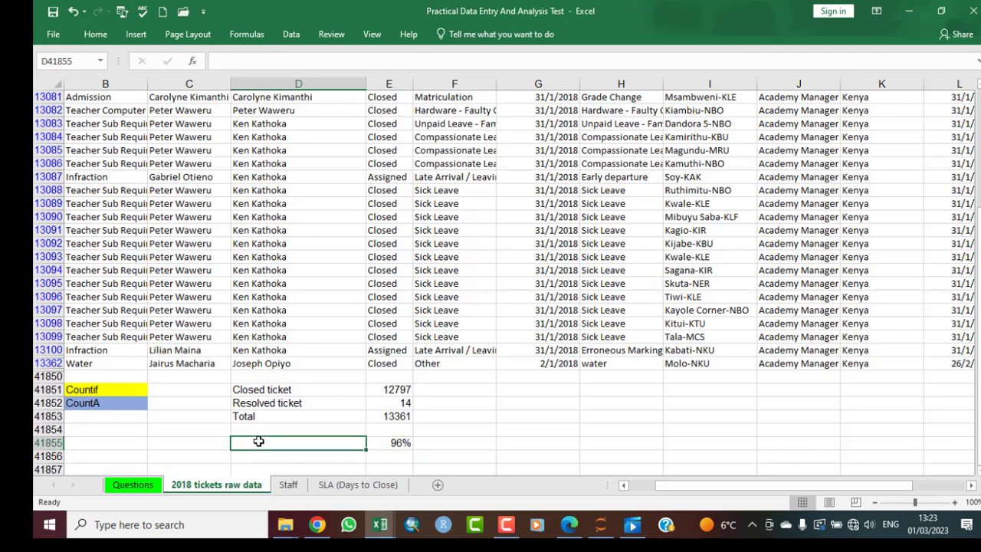
{"action": "type", "text": "Closed"}
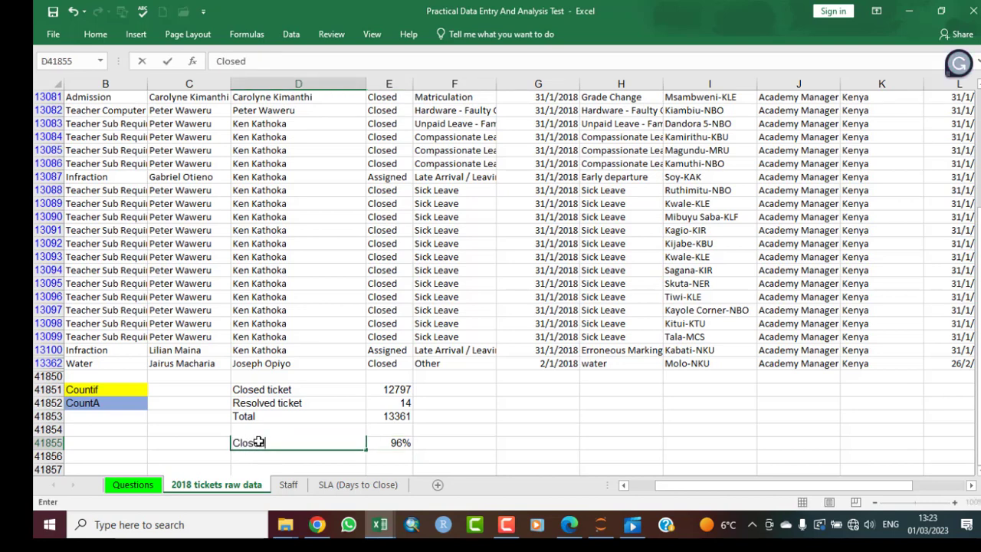
{"action": "left_click", "coordinate": [259, 442]}
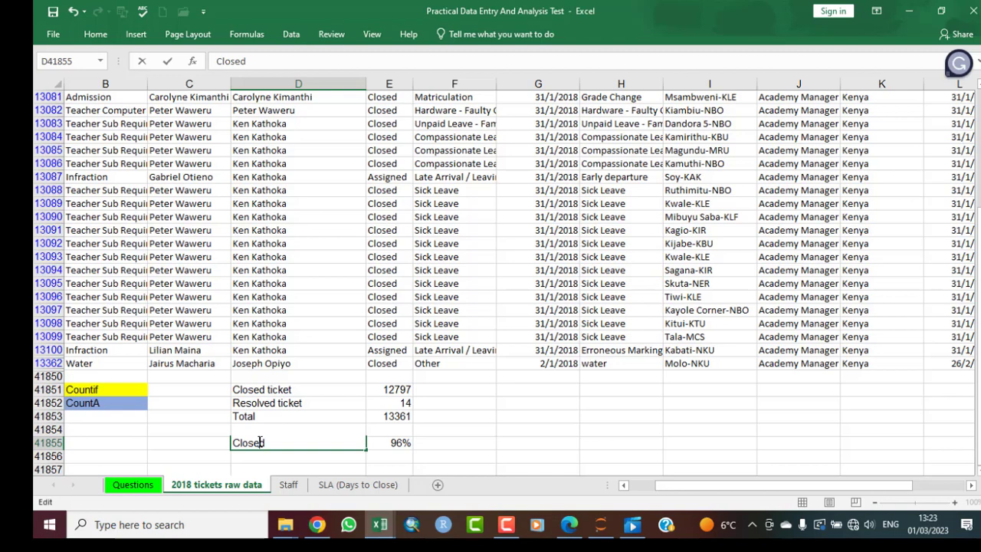
{"action": "left_click", "coordinate": [235, 442]}
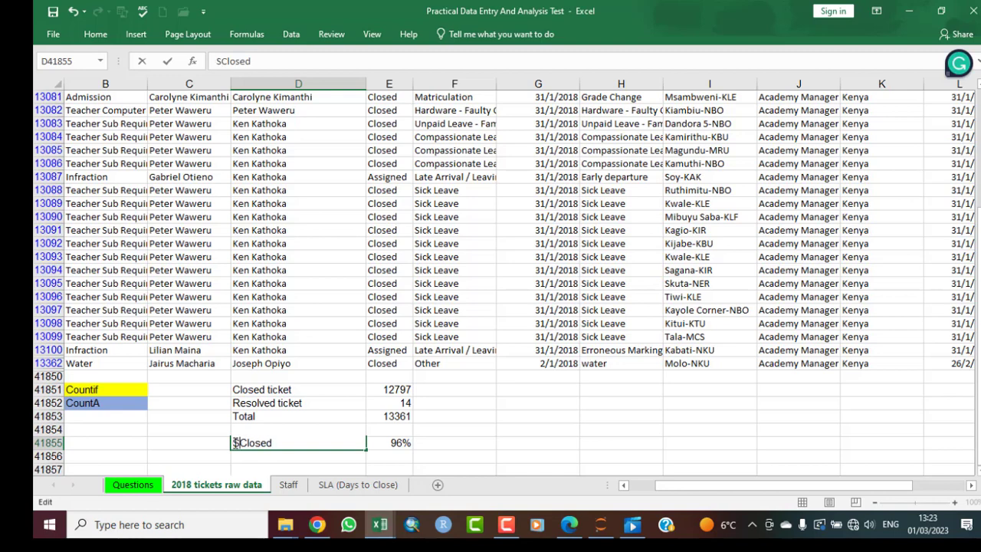
{"action": "type", "text": "Share/"}
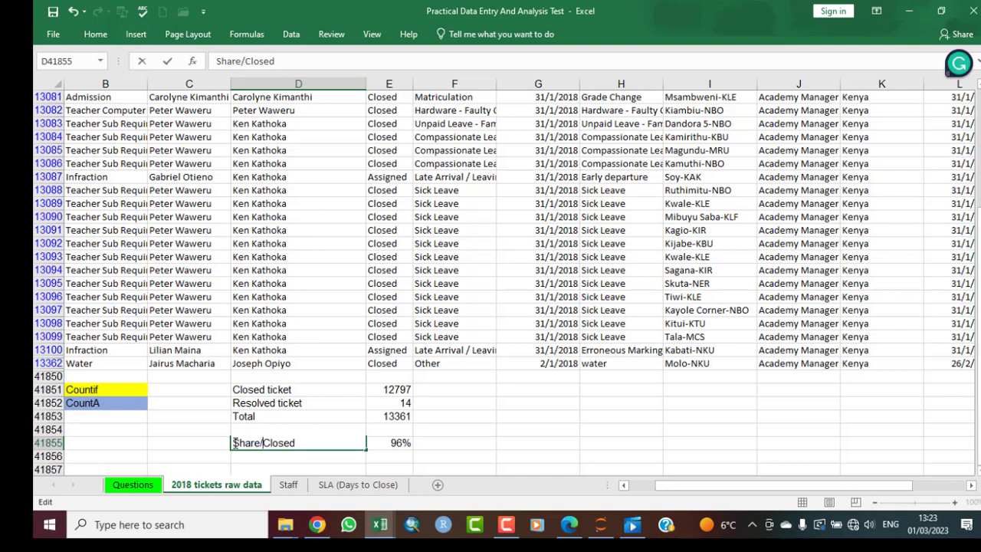
{"action": "type", "text": "Per"}
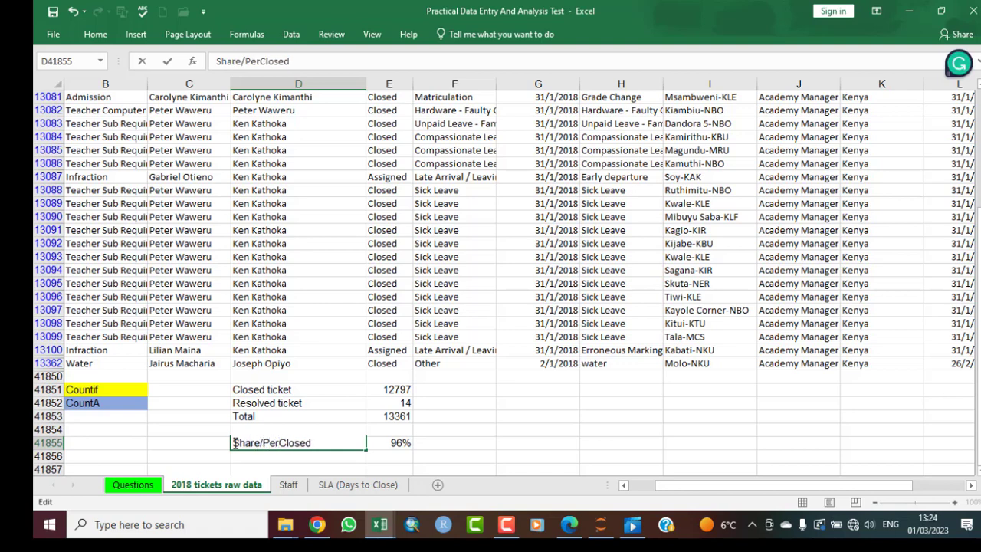
{"action": "type", "text": "centage"}
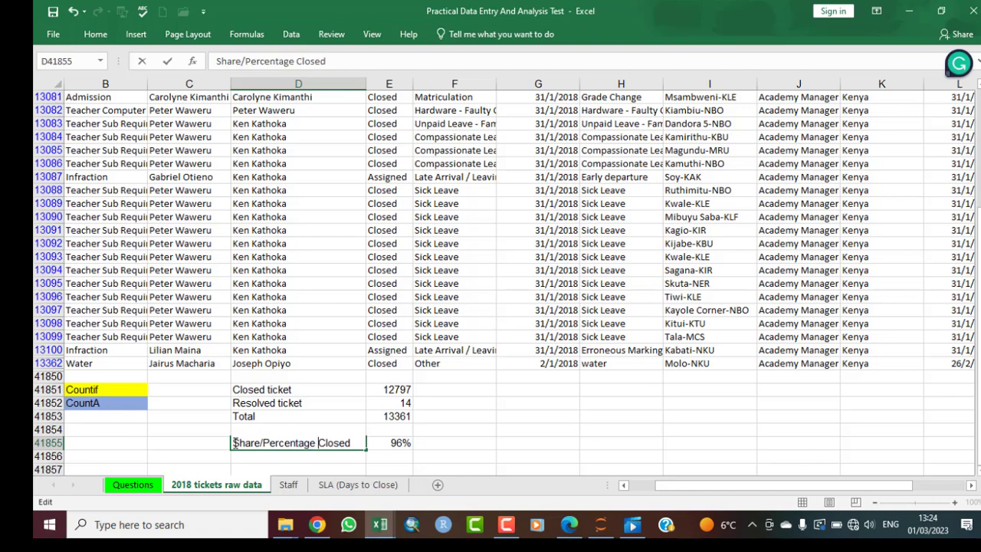
- Calculate the resolved tickets' share of the total in cell E41856 with =E41852/E41853
{"action": "left_click", "coordinate": [388, 456]}
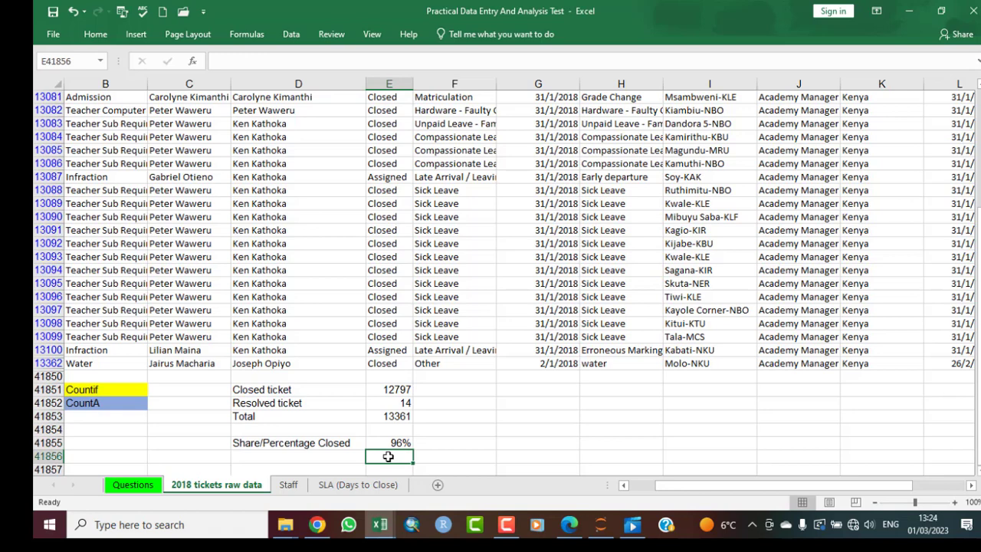
{"action": "type", "text": "="}
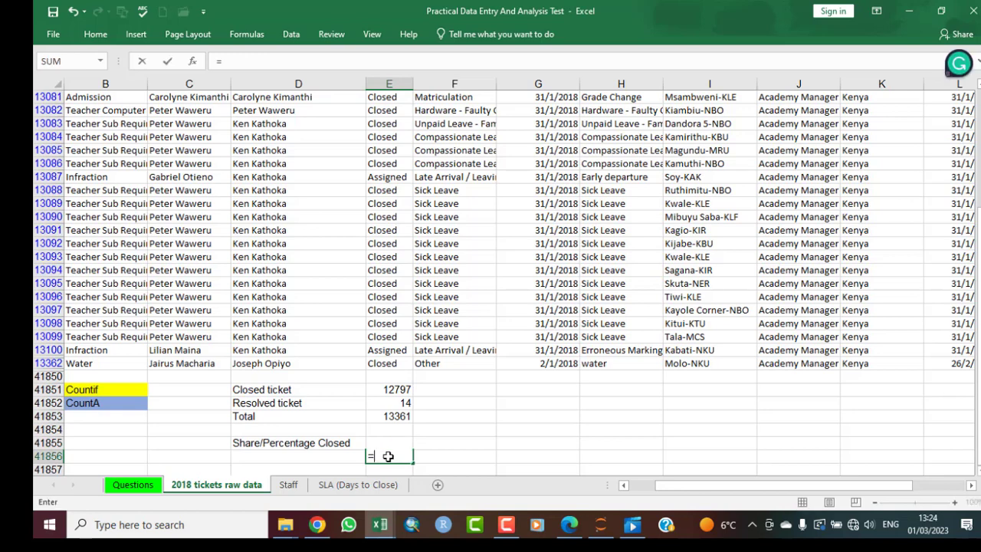
{"action": "left_click", "coordinate": [401, 404]}
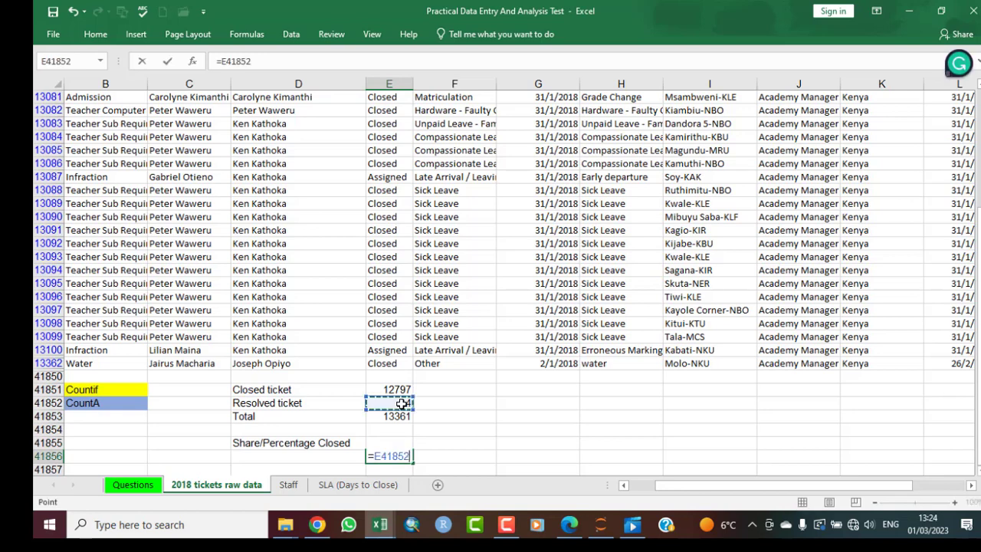
{"action": "type", "text": "/"}
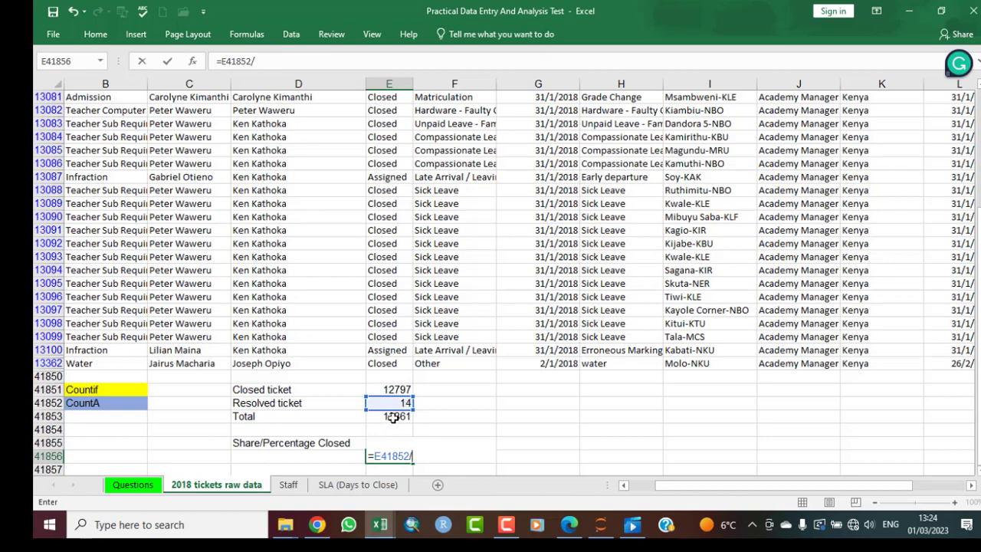
{"action": "left_click", "coordinate": [392, 416]}
{"action": "key", "text": "Return"}
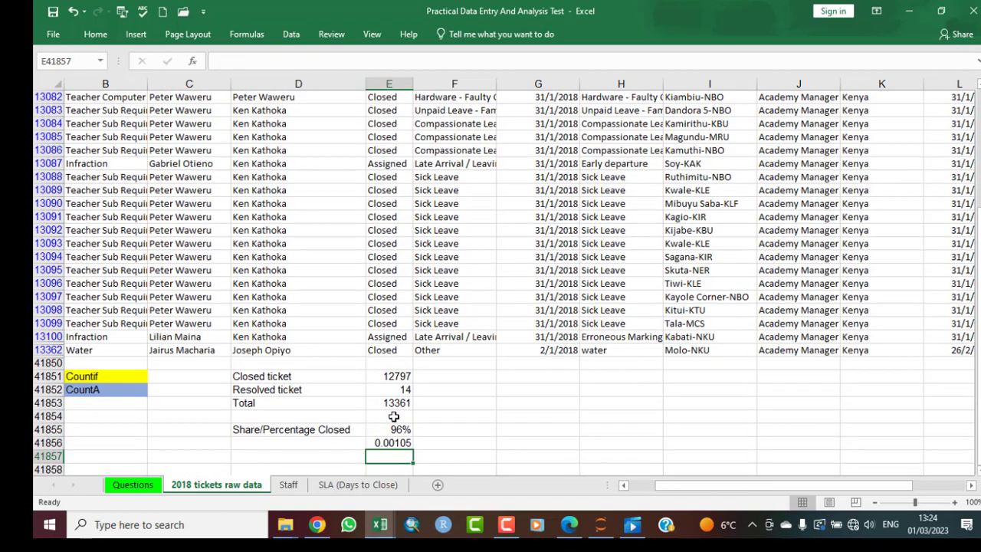
- Format the resolved-ticket share in cell E41856 as a percentage and collapse the ribbon
{"action": "left_click", "coordinate": [391, 443]}
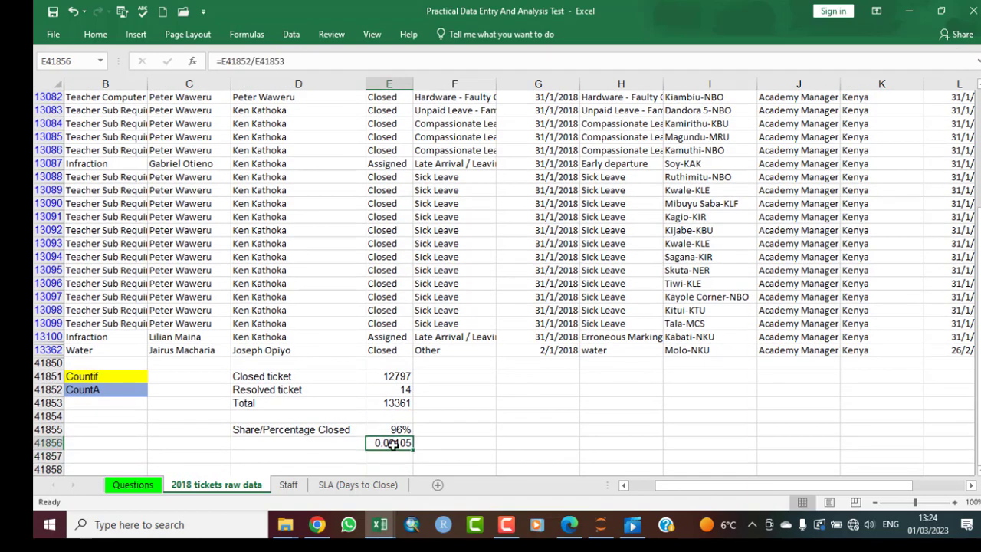
{"action": "left_click", "coordinate": [95, 35]}
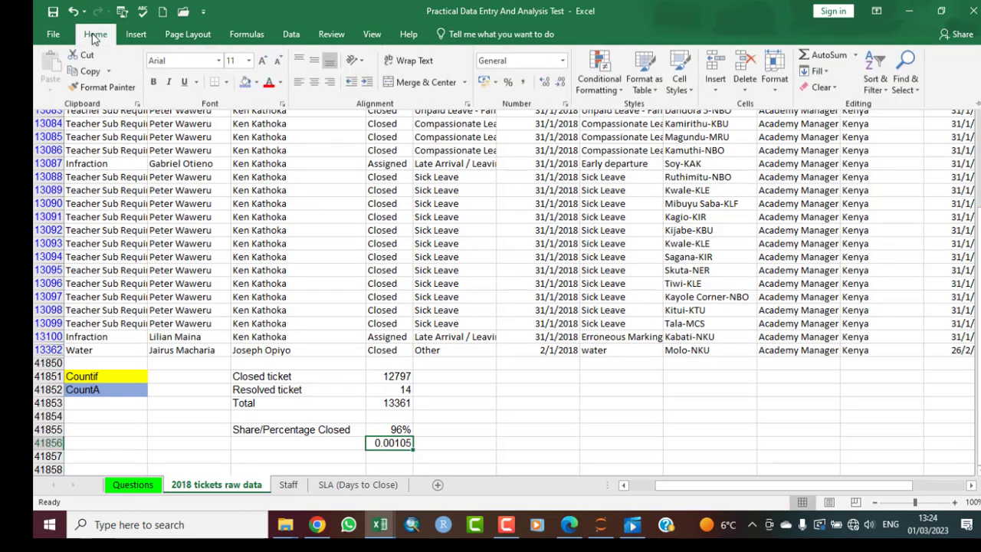
{"action": "left_click", "coordinate": [510, 85]}
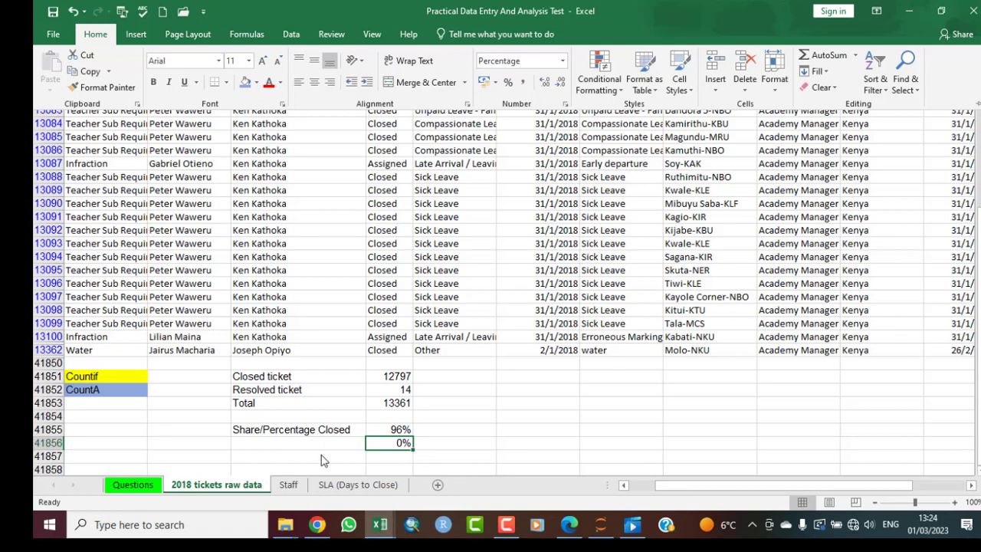
{"action": "key", "text": "ctrl+F1"}
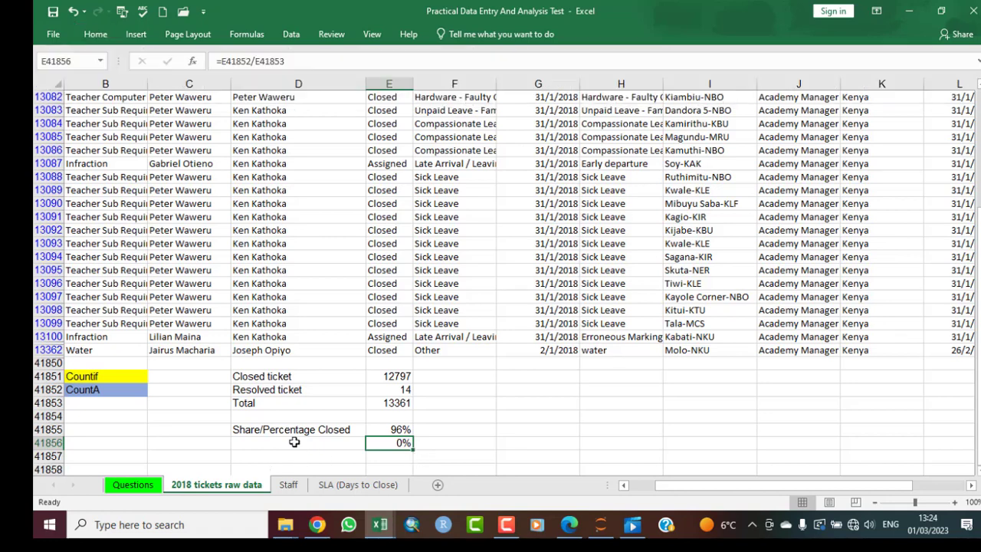
{"action": "left_click", "coordinate": [294, 442]}
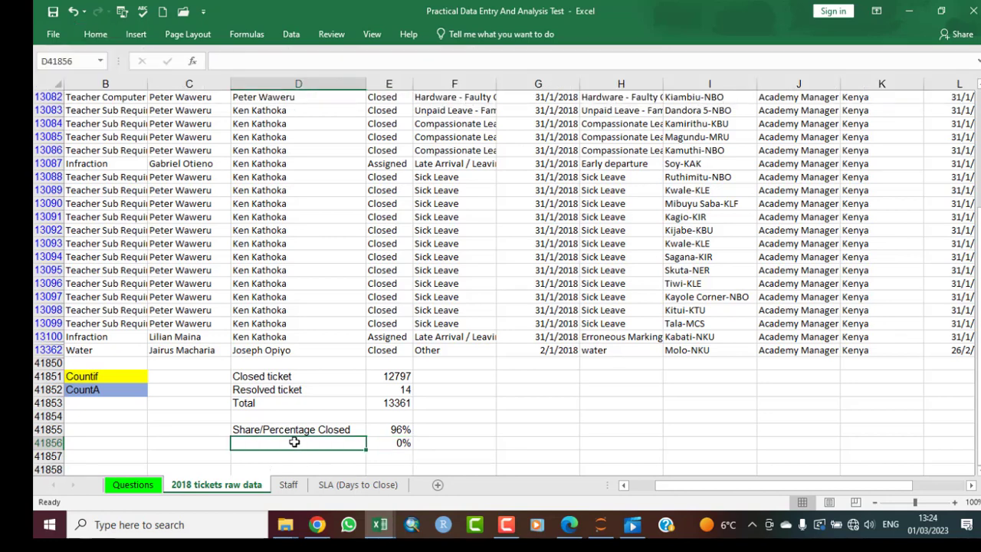
{"action": "type", "text": "Resolved"}
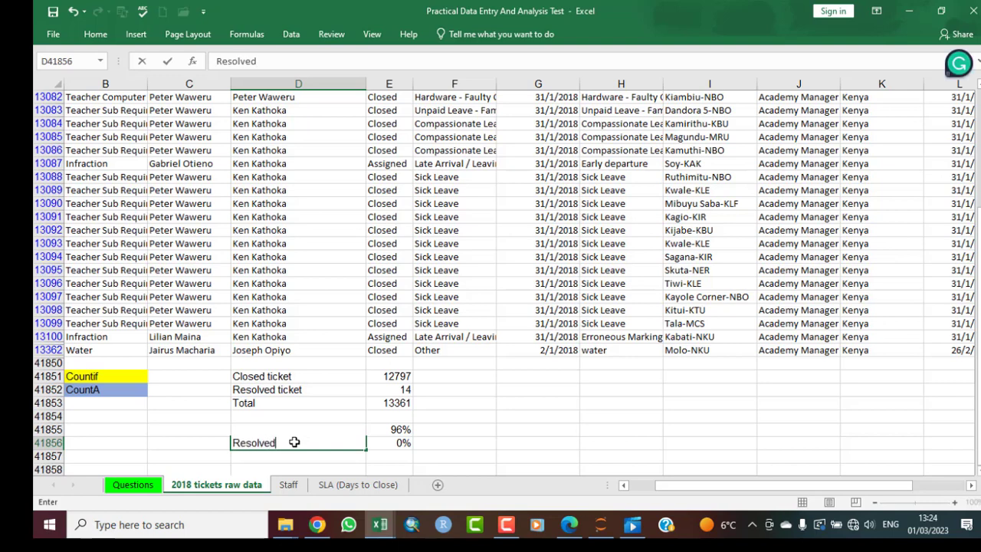
{"action": "key", "text": "BackSpace"}
{"action": "key", "text": "BackSpace"}
{"action": "key", "text": "BackSpace"}
{"action": "key", "text": "BackSpace"}
{"action": "key", "text": "BackSpace"}
{"action": "key", "text": "BackSpace"}
{"action": "key", "text": "BackSpace"}
{"action": "key", "text": "BackSpace"}
- Enter "Percentage" in cell D41856 as the label beside the resolved-ticket share
{"action": "type", "text": "P"}
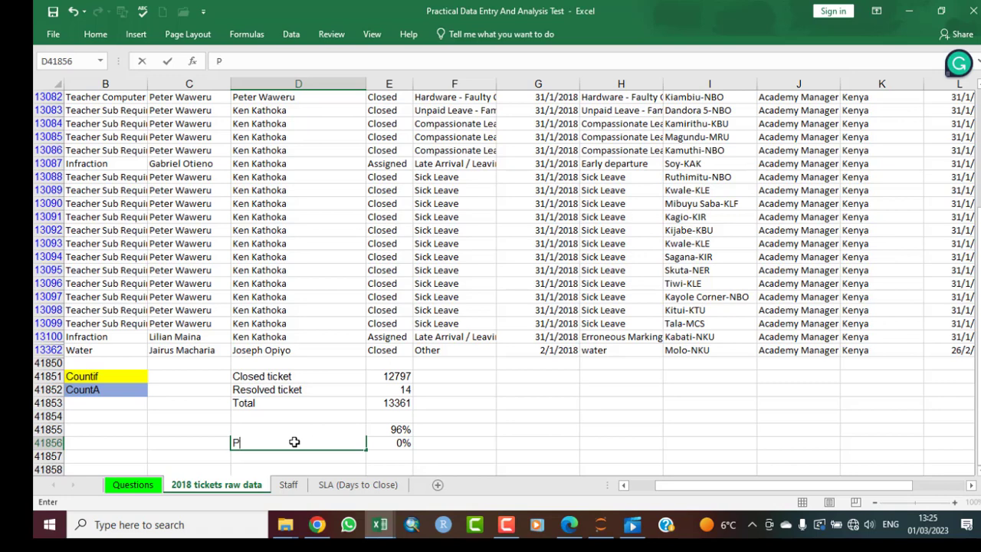
{"action": "type", "text": "ercenta ge"}
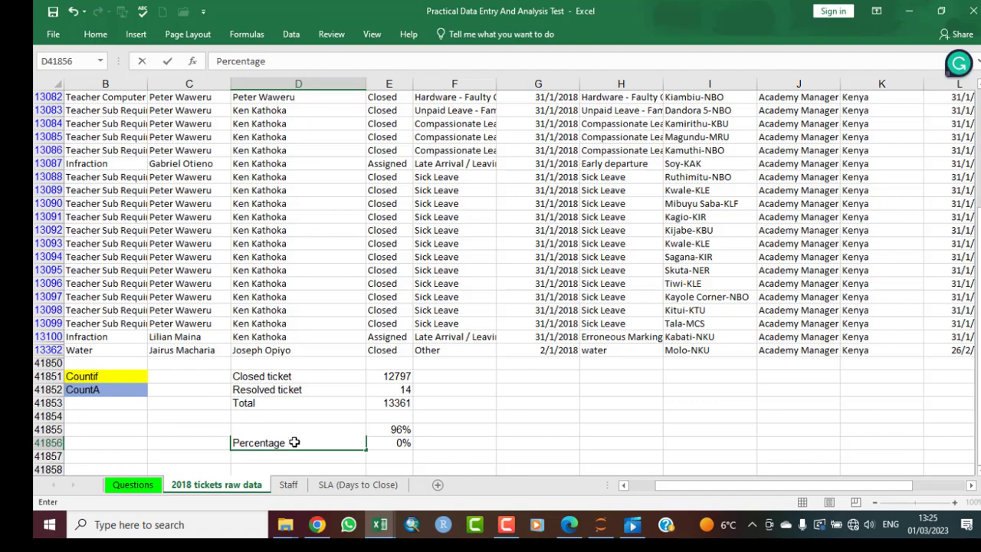
{"action": "key", "text": "Left"}
{"action": "key", "text": "Left"}
{"action": "key", "text": "Left"}
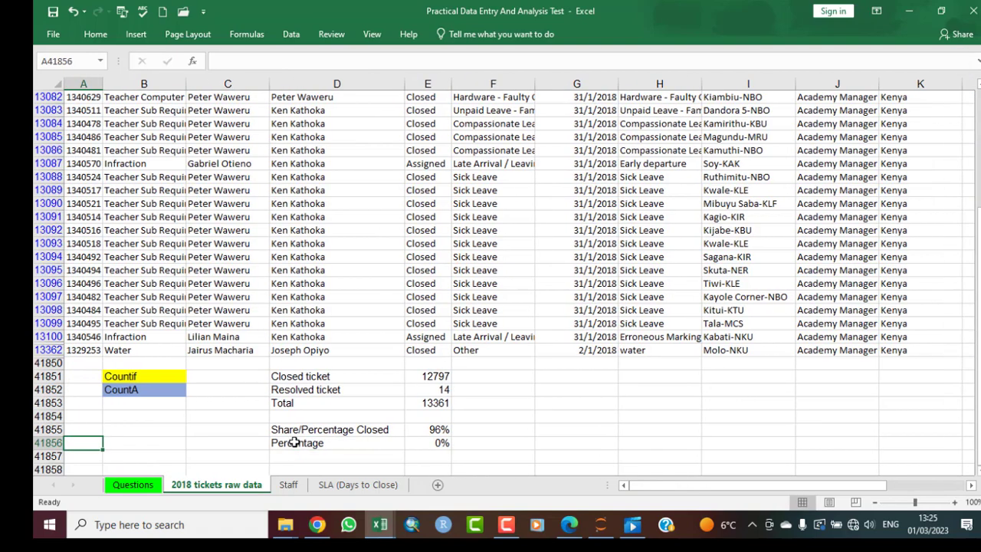
- Extend the label in cell D41856 to read "Share/Percentage Resolved"
{"action": "double_click", "coordinate": [294, 442]}
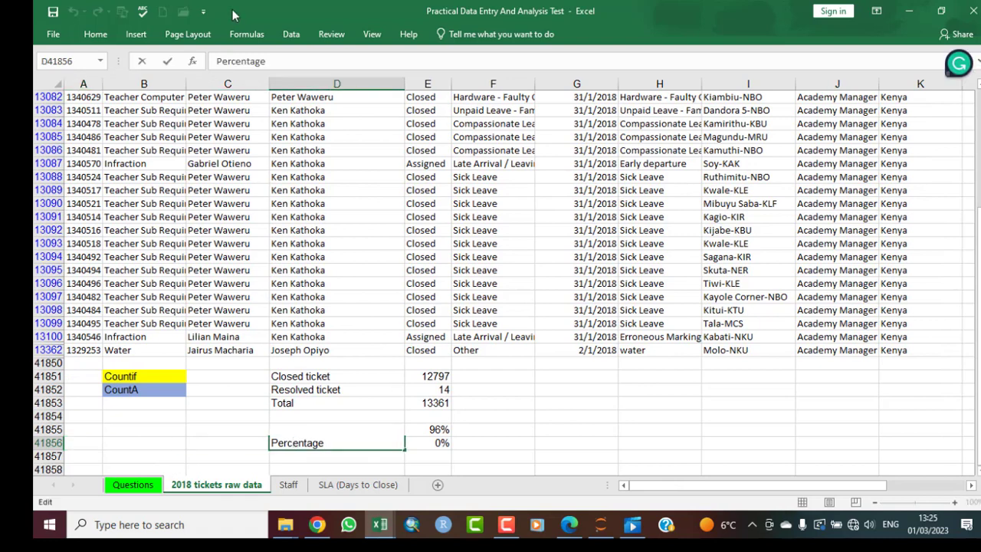
{"action": "left_click", "coordinate": [218, 61]}
{"action": "type", "text": "Sha"}
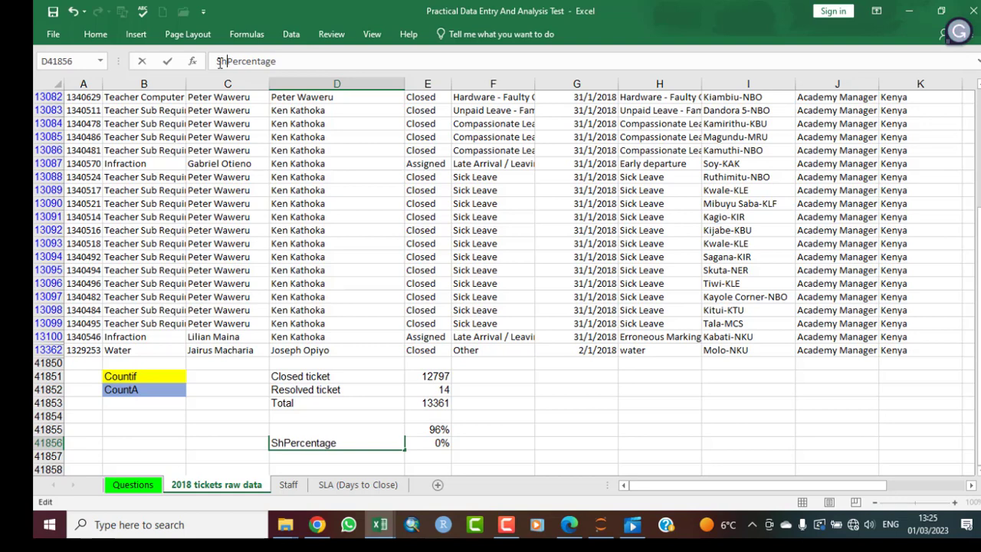
{"action": "type", "text": "re"}
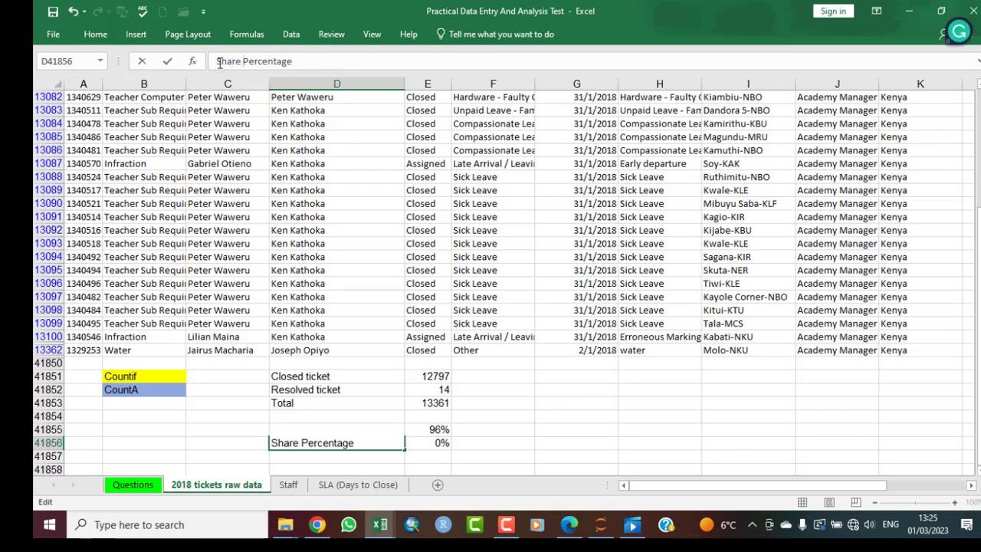
{"action": "key", "text": "BackSpace"}
{"action": "type", "text": "/"}
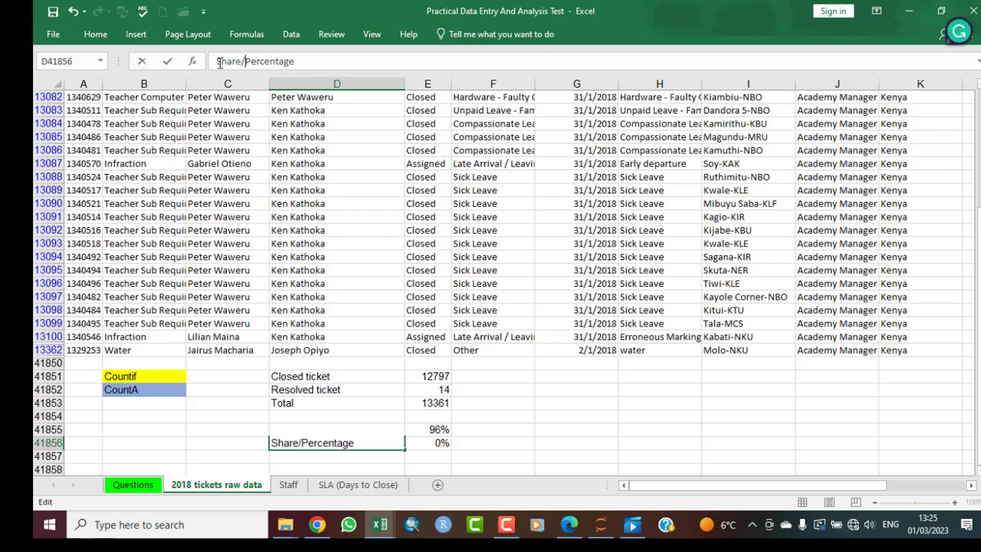
{"action": "left_click", "coordinate": [302, 63]}
{"action": "type", "text": "Re"}
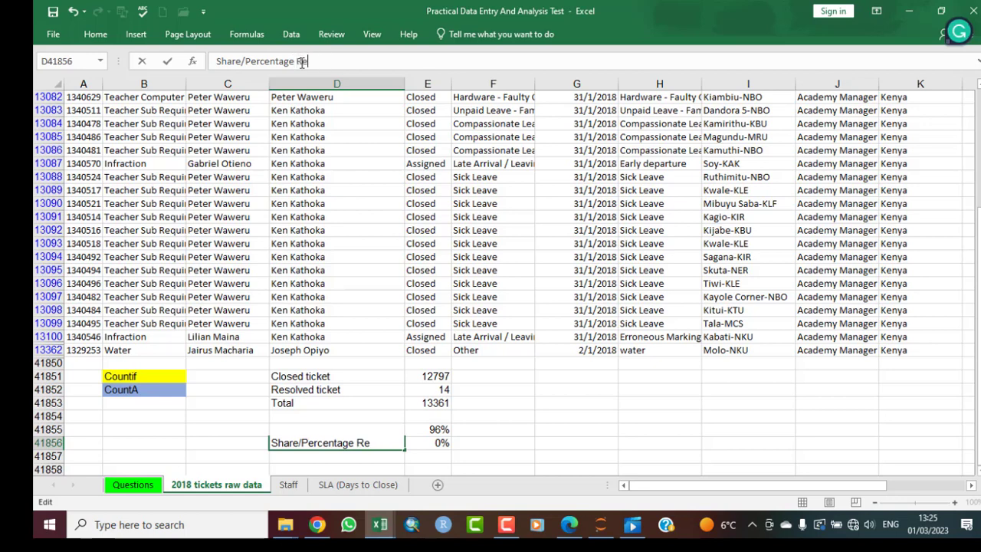
{"action": "type", "text": "solved"}
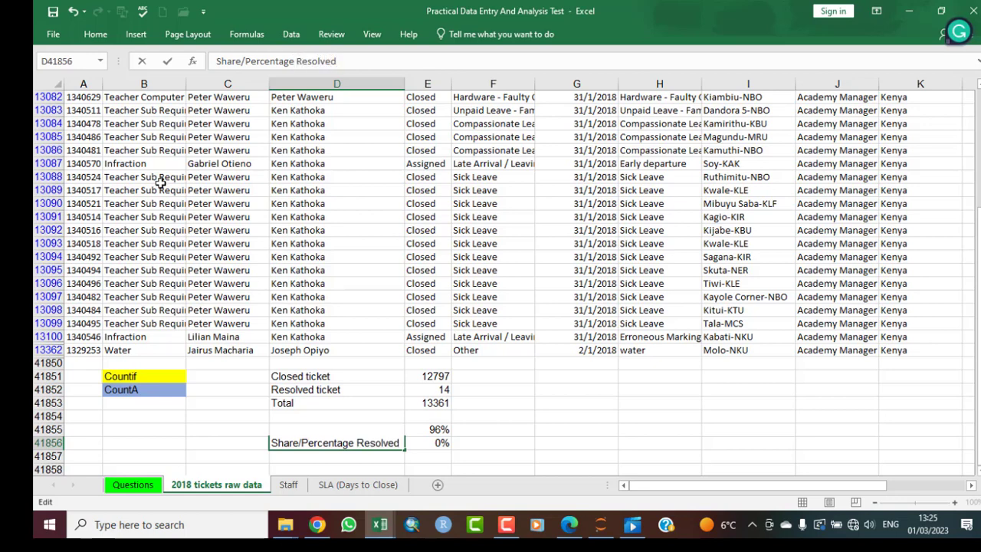
{"action": "key", "text": "Return"}
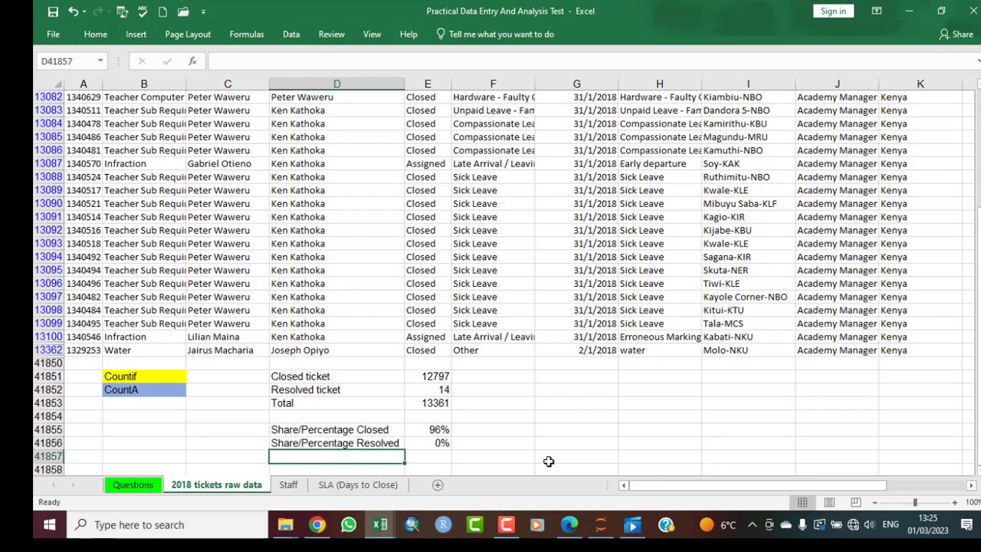